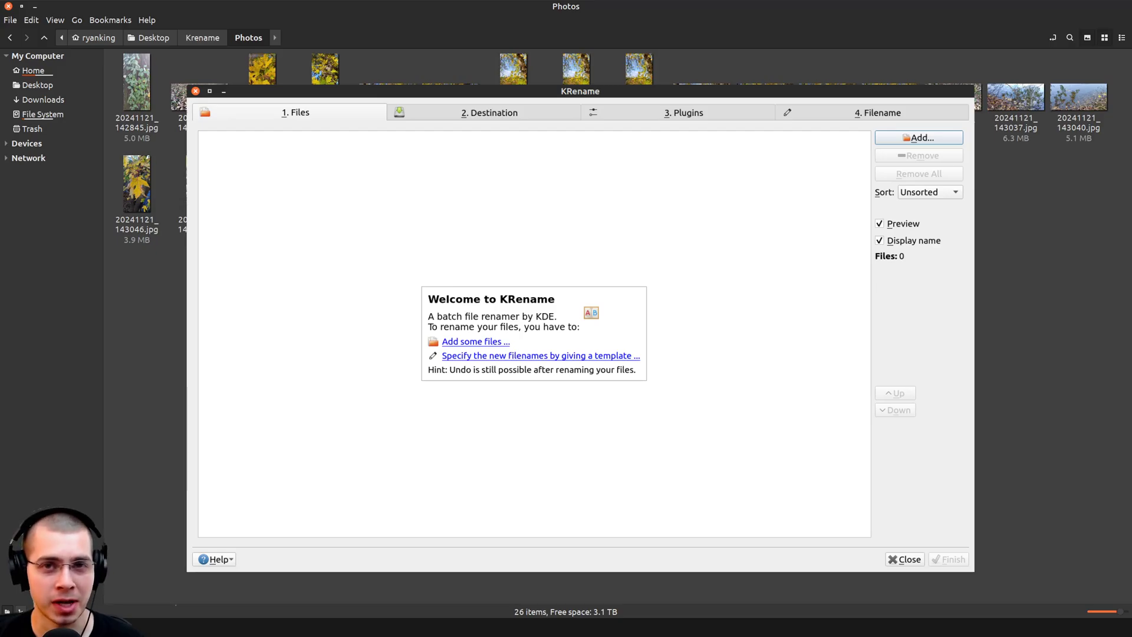
- In the Photos folder, select all 26 photos, then single out 20241121_143057.jpg
{"action": "left_click_drag", "start_coordinate": [1087, 248], "coordinate": [209, 98]}
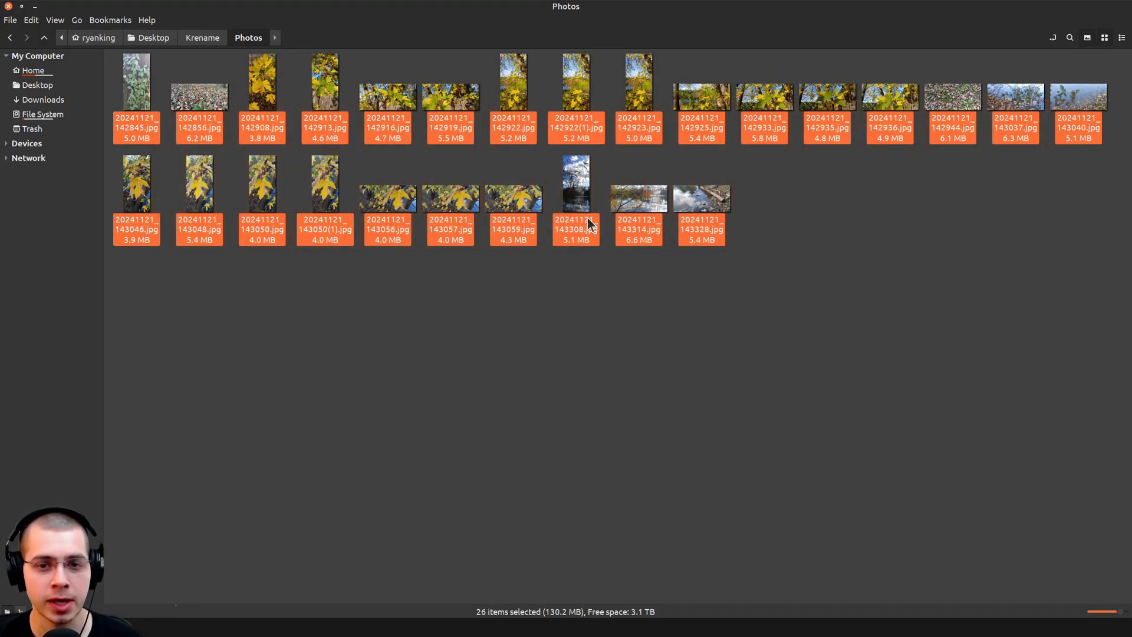
{"action": "left_click", "coordinate": [571, 222]}
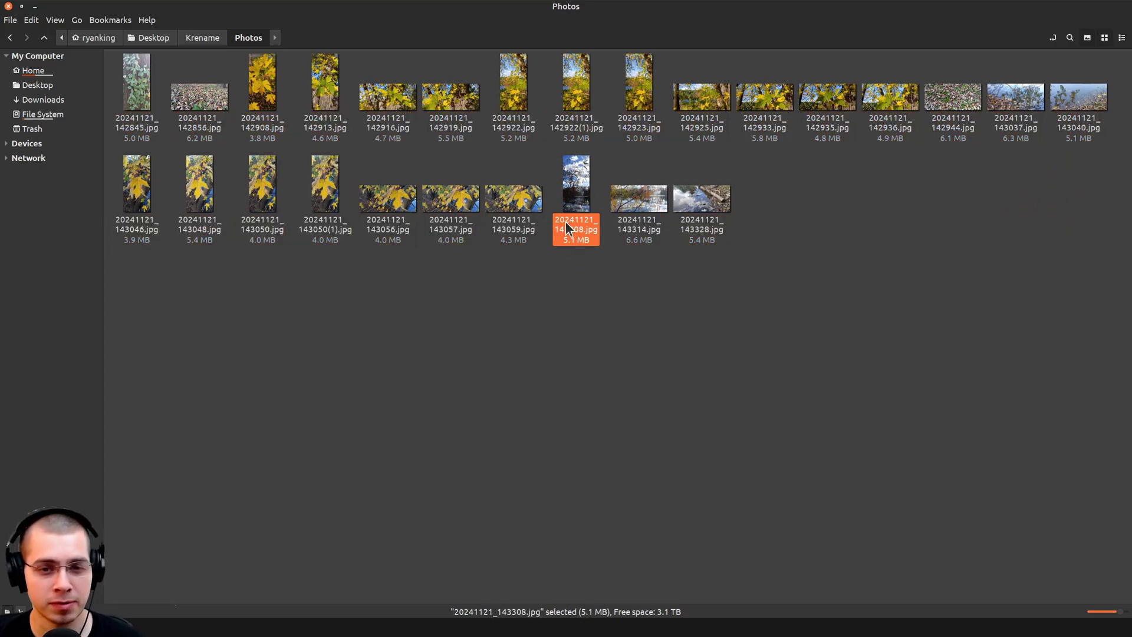
{"action": "left_click", "coordinate": [533, 231]}
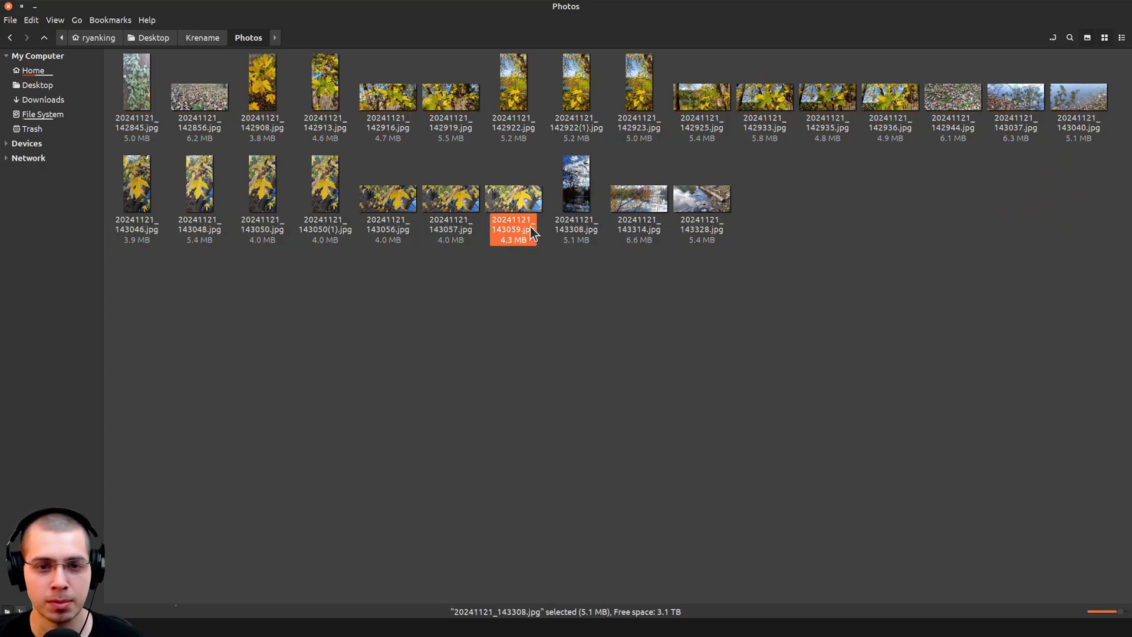
{"action": "left_click", "coordinate": [466, 205]}
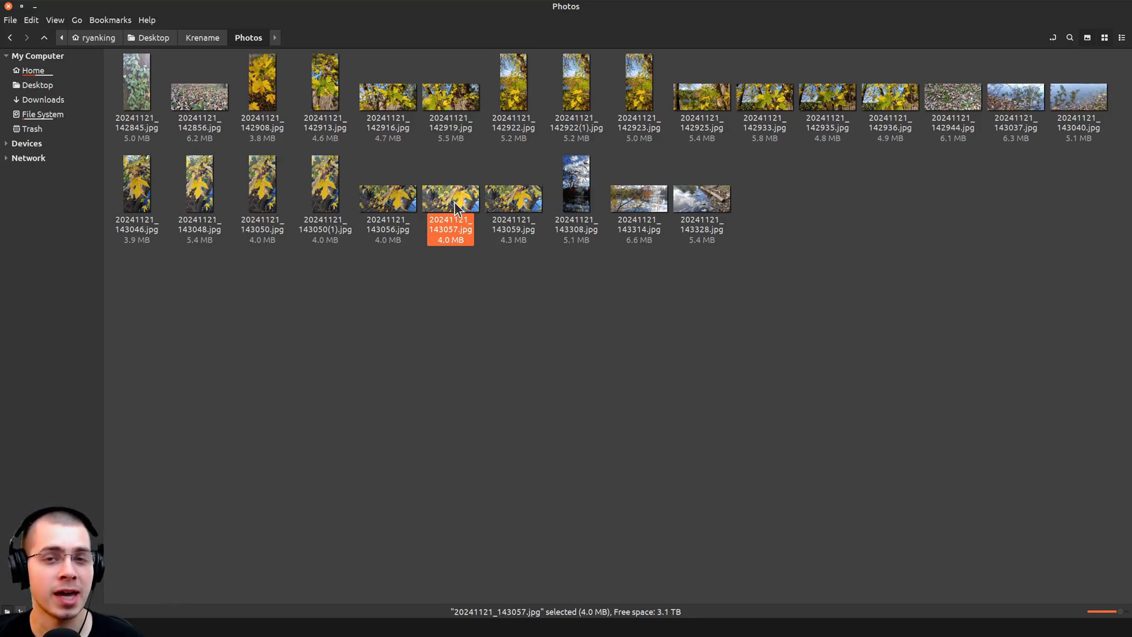
- Switch to the Software Manager and select the 'krename' search term
{"action": "key", "text": "alt+Tab"}
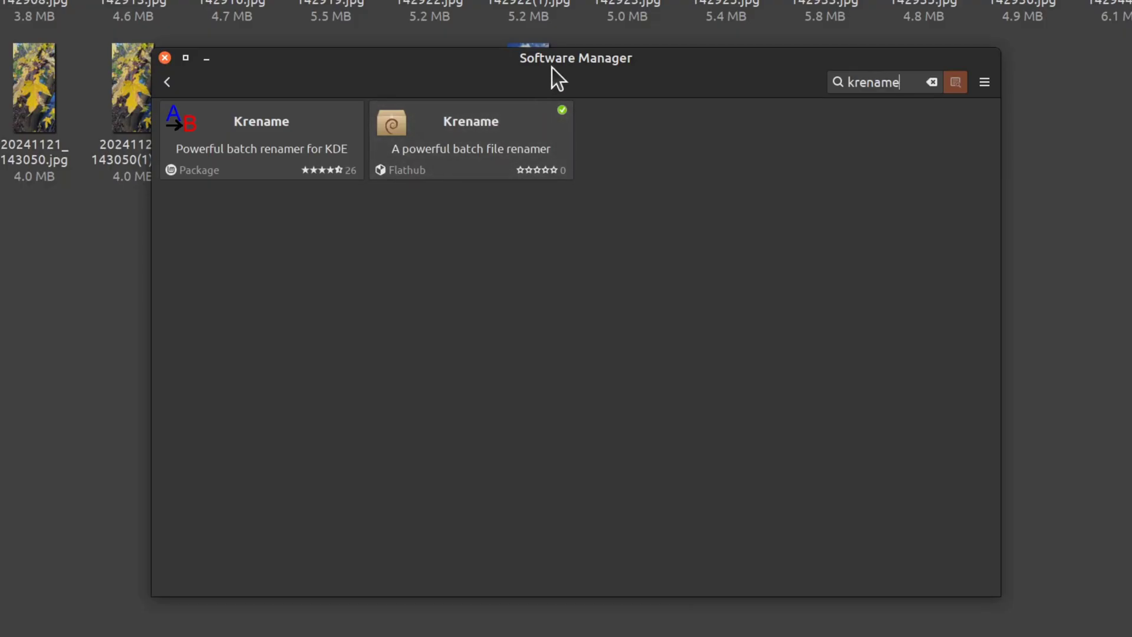
{"action": "double_click", "coordinate": [888, 81]}
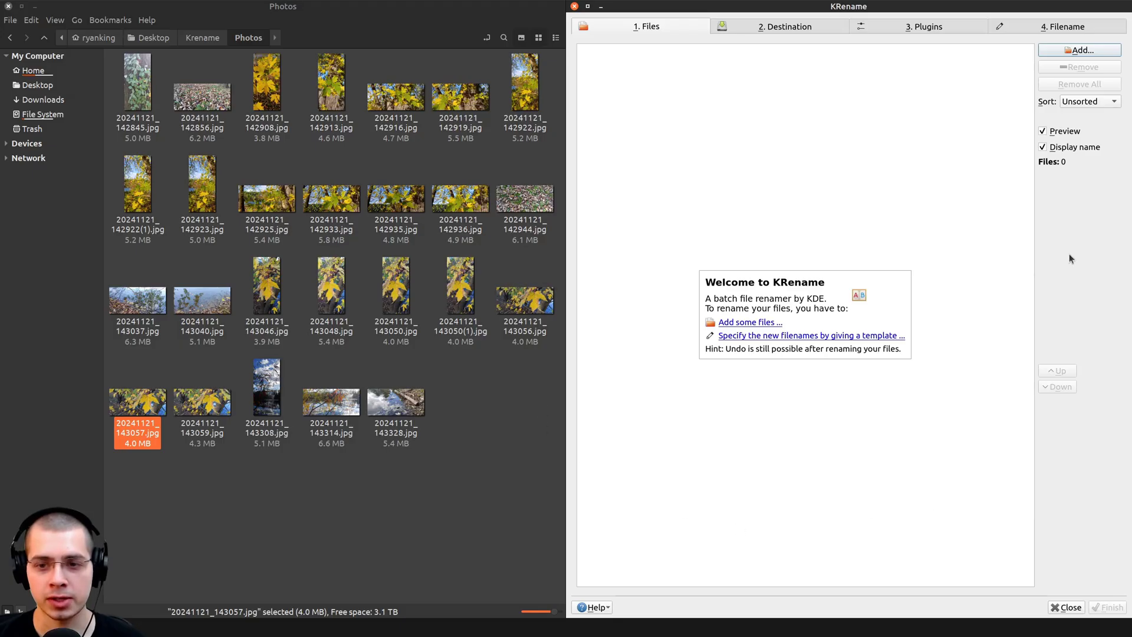
- Add all 26 photos from Desktop/Krename/Photos to KRename's file list
{"action": "left_click", "coordinate": [744, 324]}
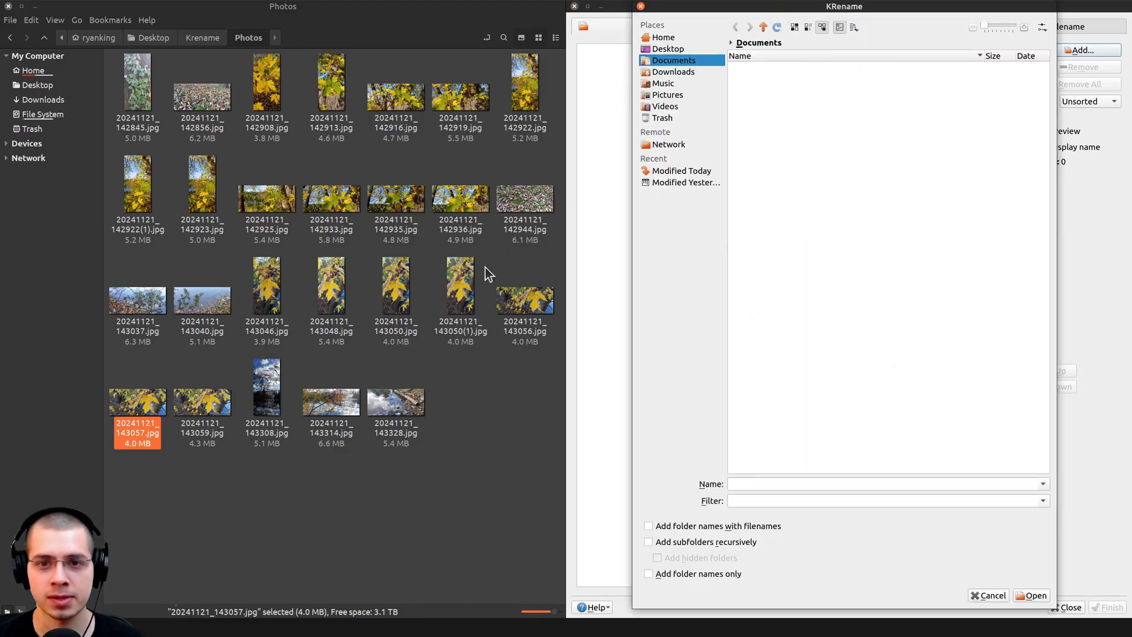
{"action": "left_click_drag", "start_coordinate": [328, 100], "coordinate": [812, 180]}
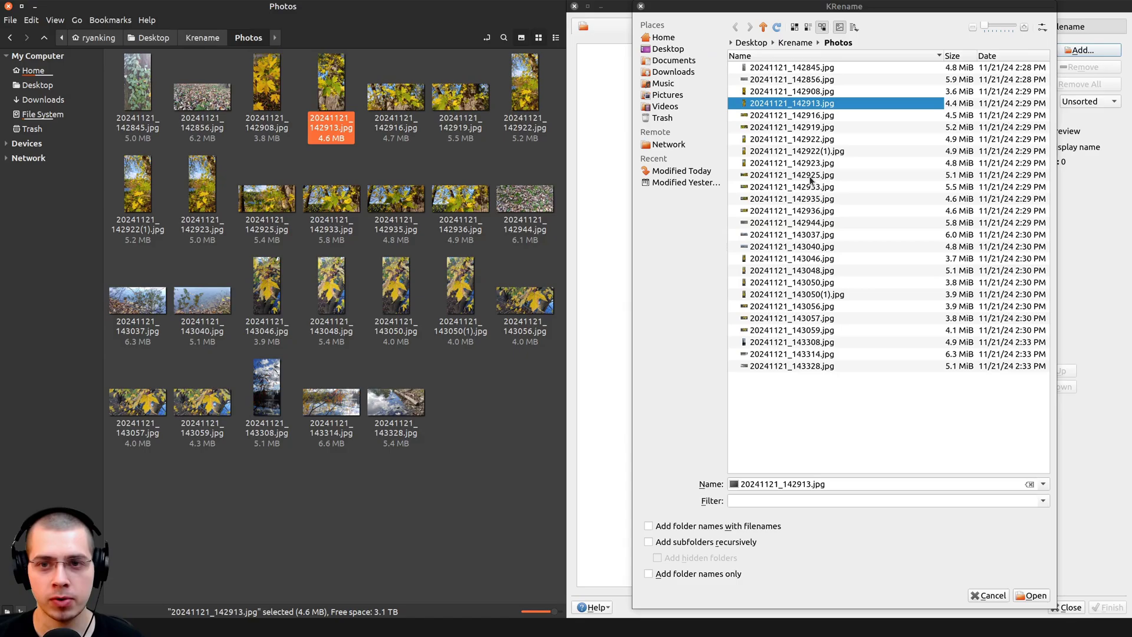
{"action": "left_click", "coordinate": [807, 155]}
{"action": "key", "text": "ctrl+a"}
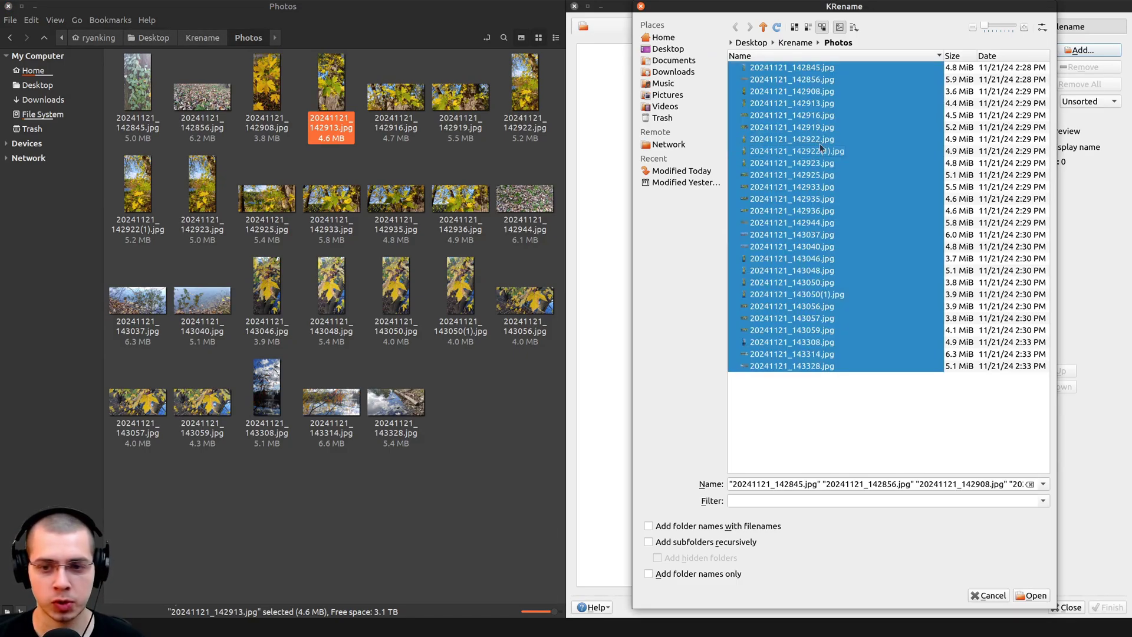
{"action": "left_click", "coordinate": [1031, 596]}
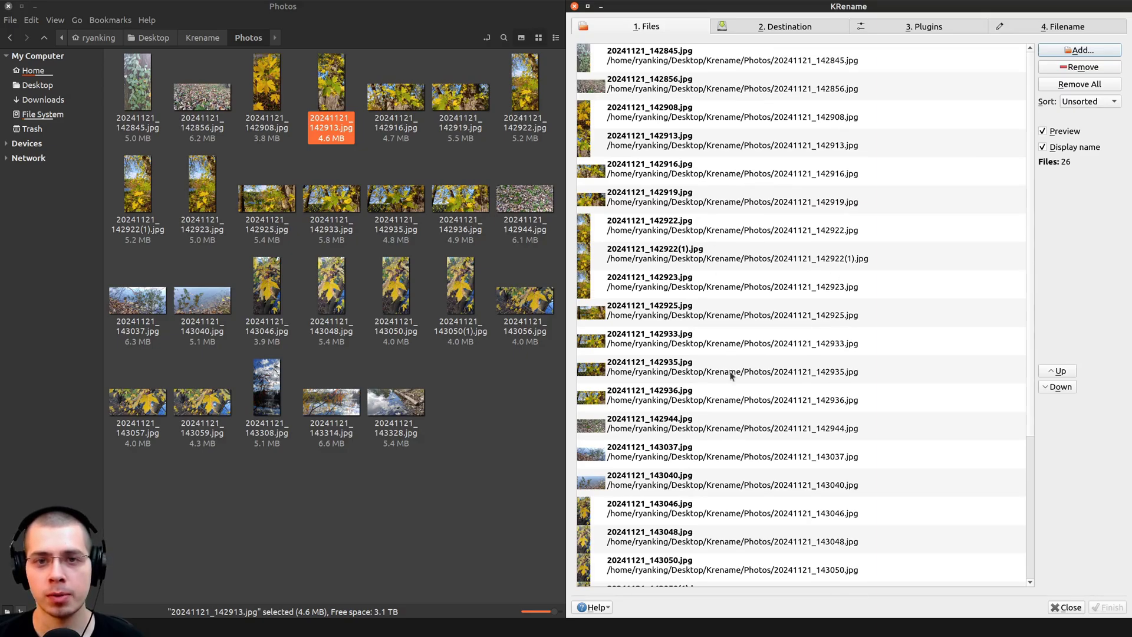
- Restore KRename to a smaller window and show its Destination options
{"action": "double_click", "coordinate": [813, 7]}
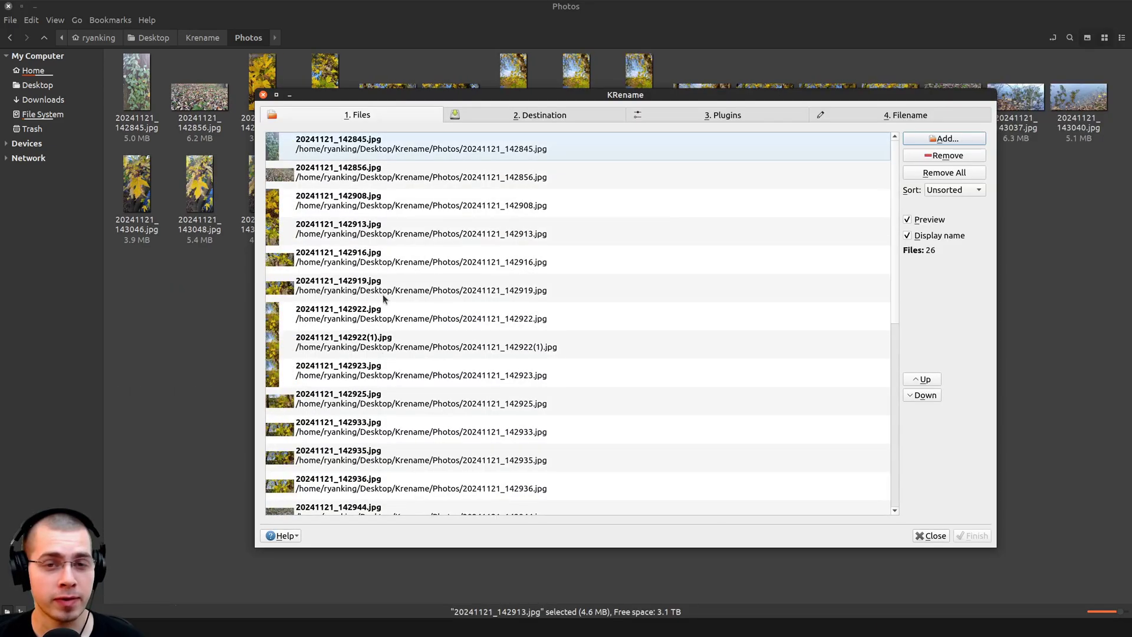
{"action": "left_click", "coordinate": [490, 112]}
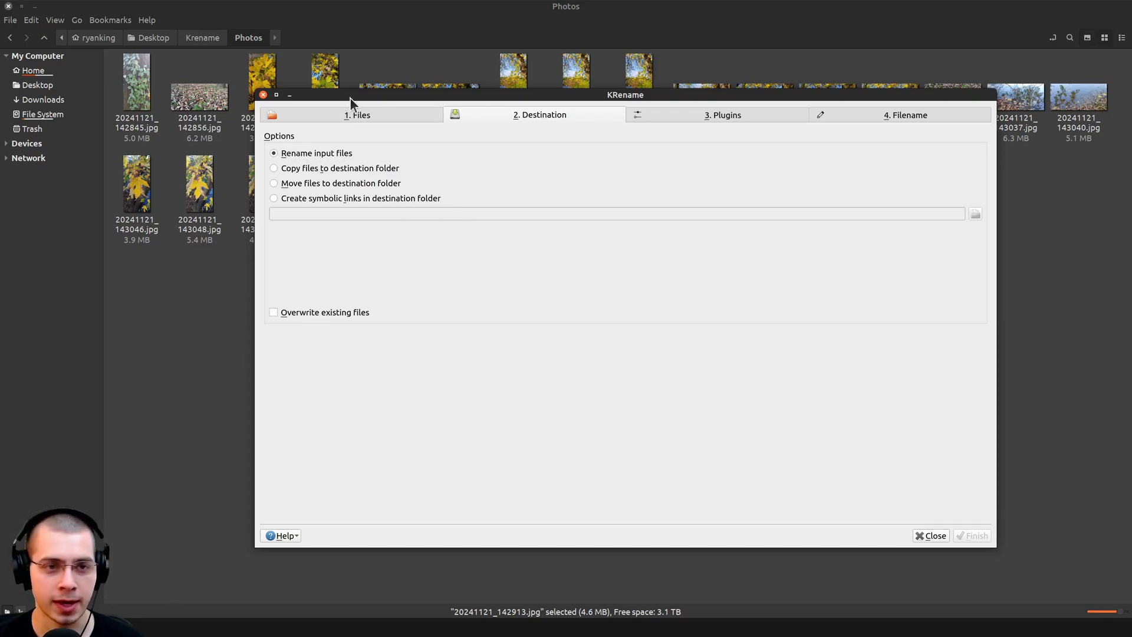
{"action": "left_click_drag", "start_coordinate": [350, 102], "coordinate": [420, 114]}
{"action": "left_click_drag", "start_coordinate": [556, 107], "coordinate": [486, 102]}
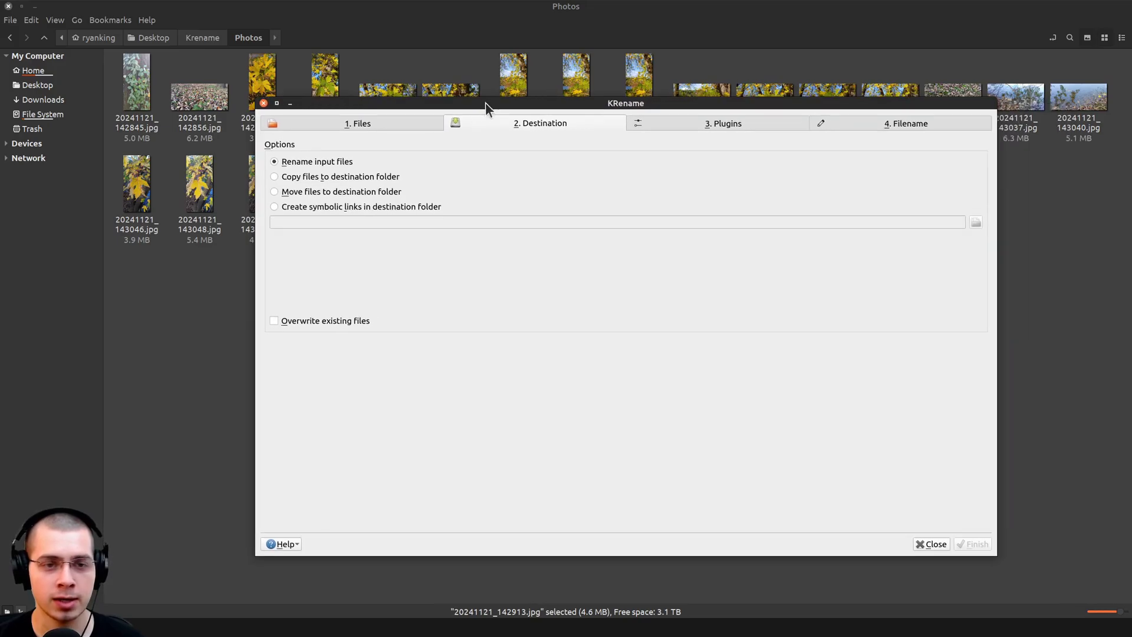
- Try copying to a destination folder, then settle on renaming the input files in place
{"action": "left_click", "coordinate": [275, 177]}
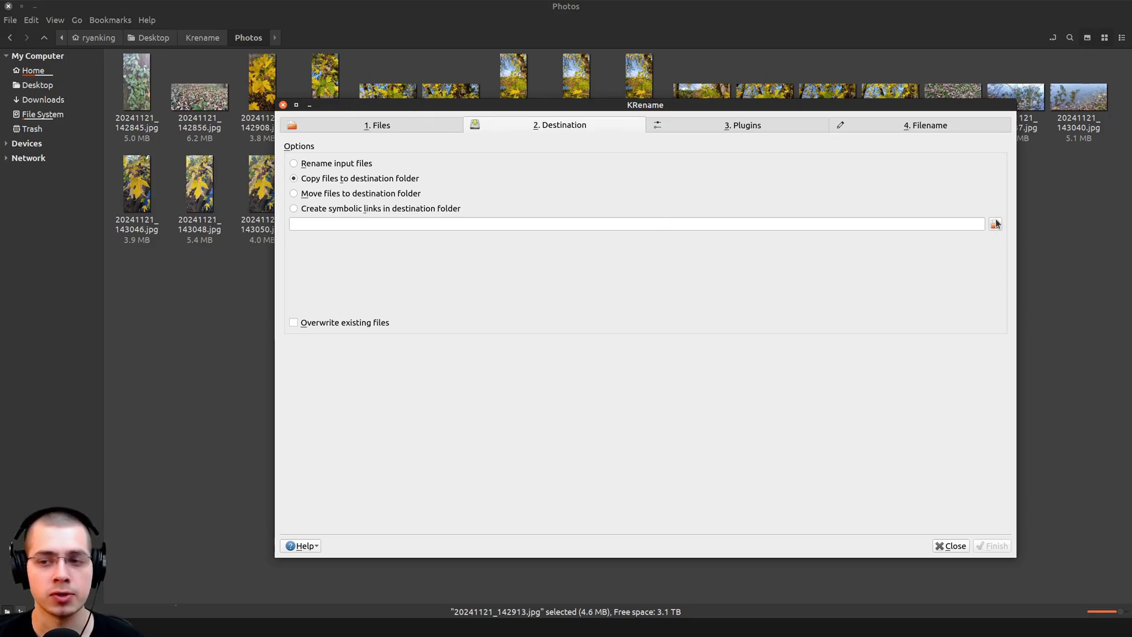
{"action": "left_click", "coordinate": [995, 224]}
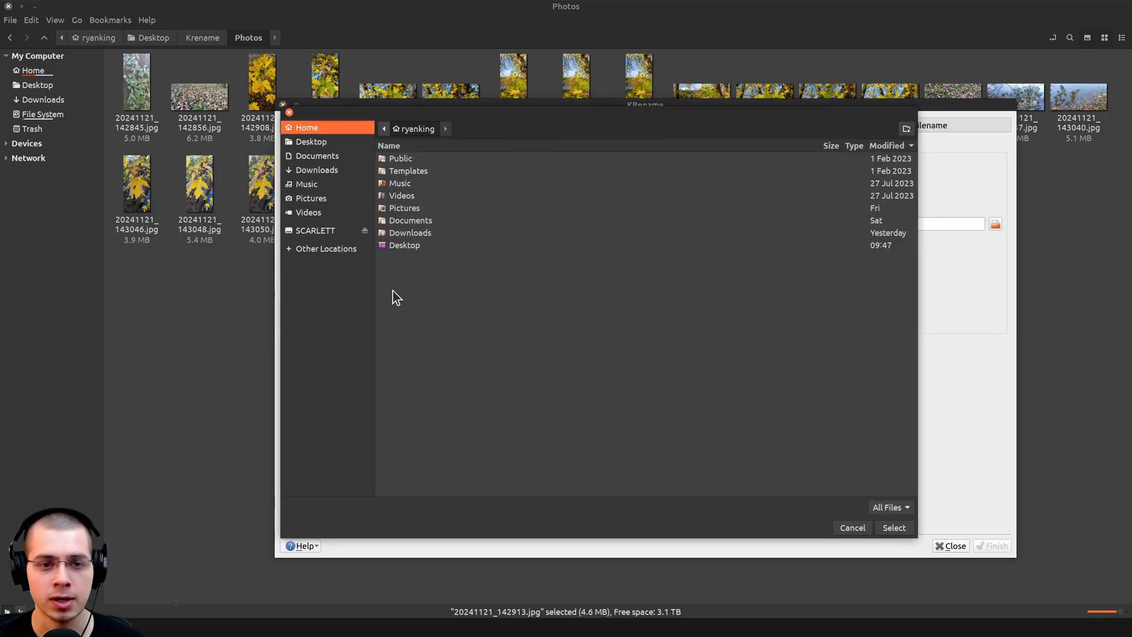
{"action": "left_click", "coordinate": [289, 112]}
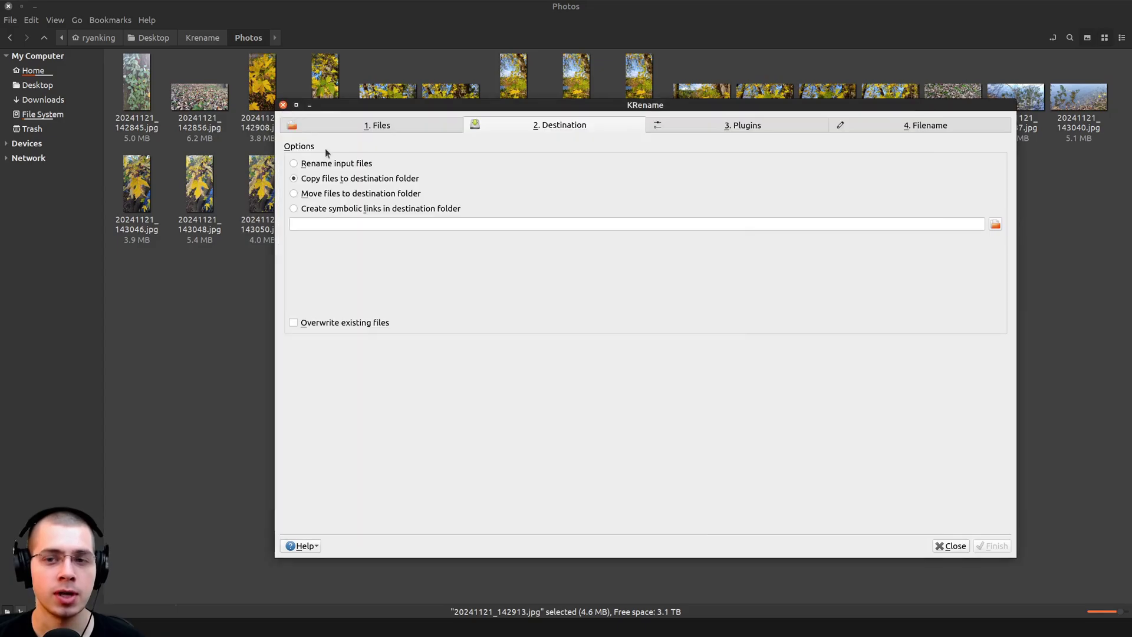
{"action": "left_click_drag", "start_coordinate": [555, 110], "coordinate": [617, 149]}
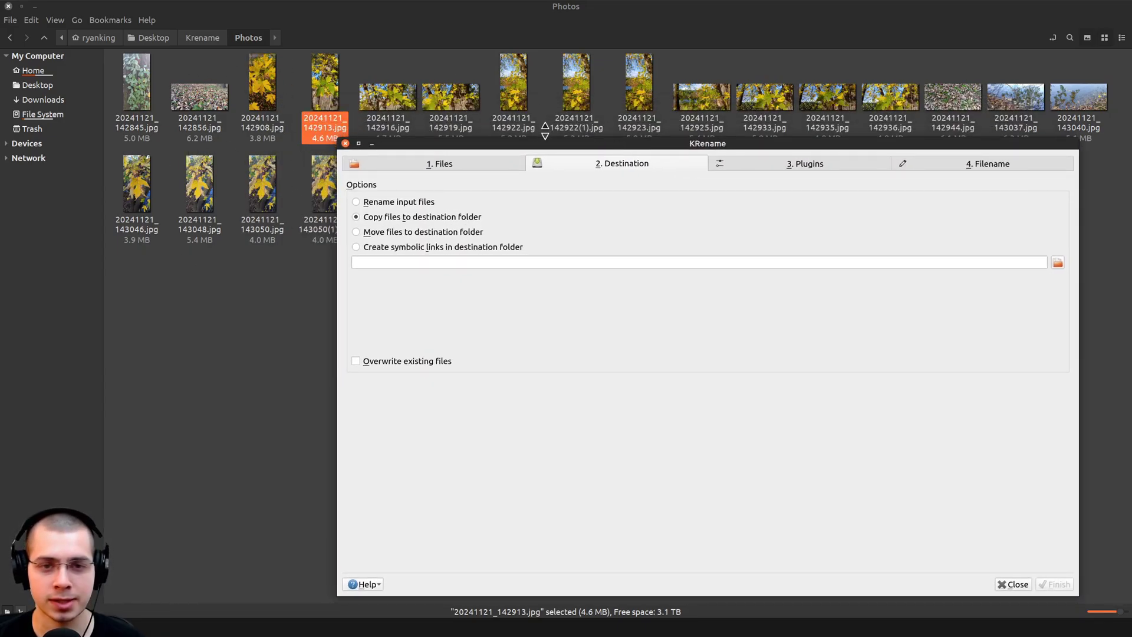
{"action": "left_click_drag", "start_coordinate": [344, 199], "coordinate": [300, 143]}
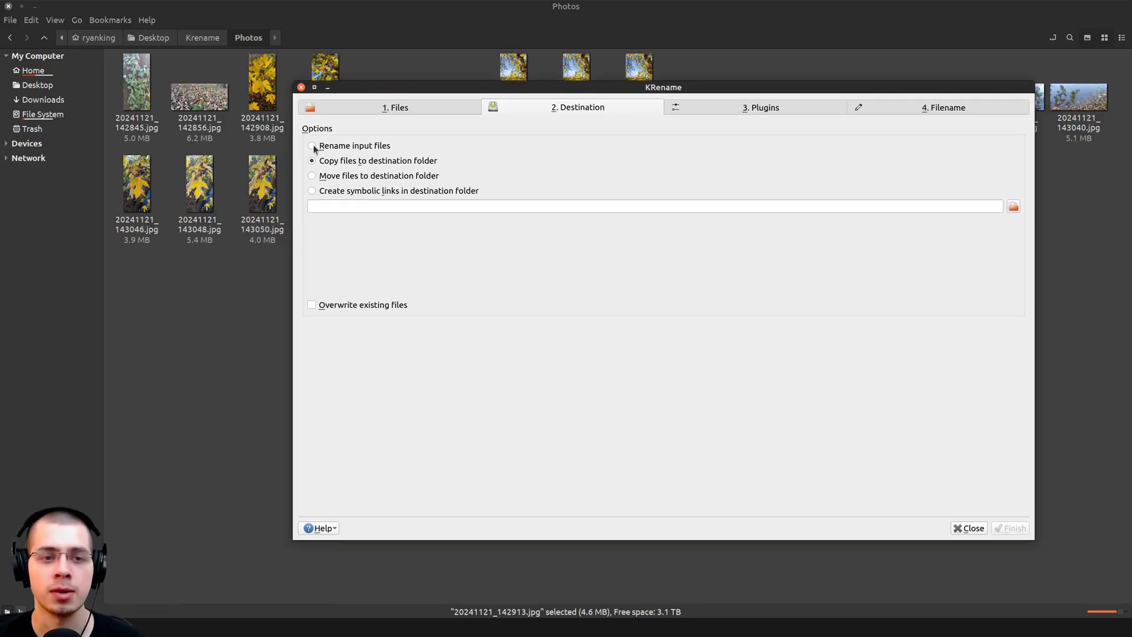
{"action": "left_click", "coordinate": [320, 146]}
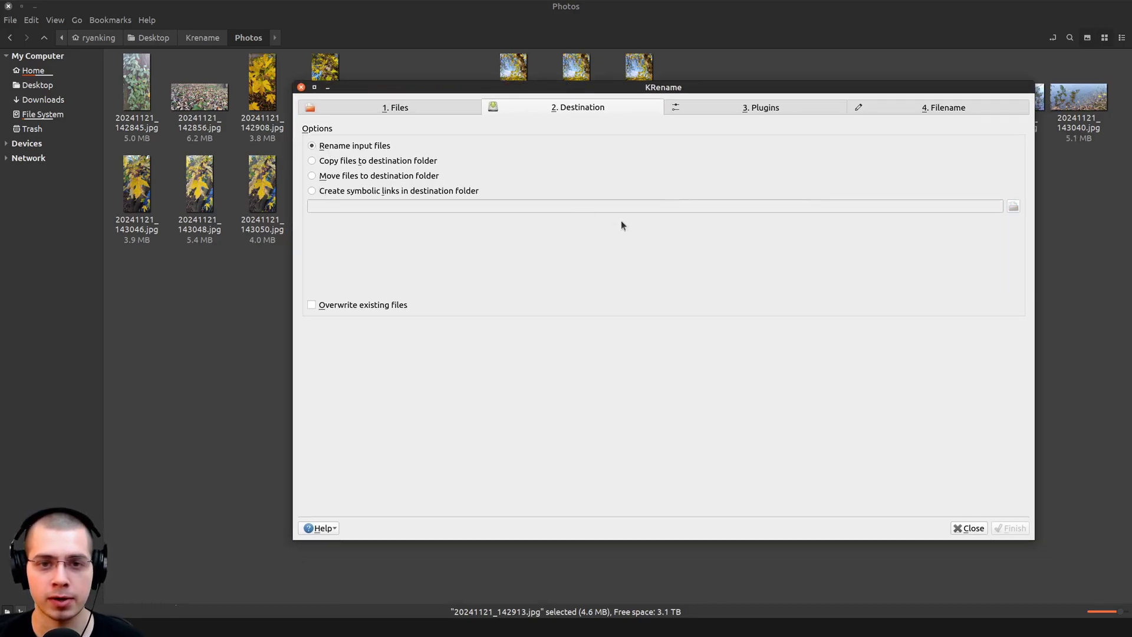
- Browse the Plugins list, then open the Filename step on its Simple Filename settings
{"action": "left_click", "coordinate": [727, 107]}
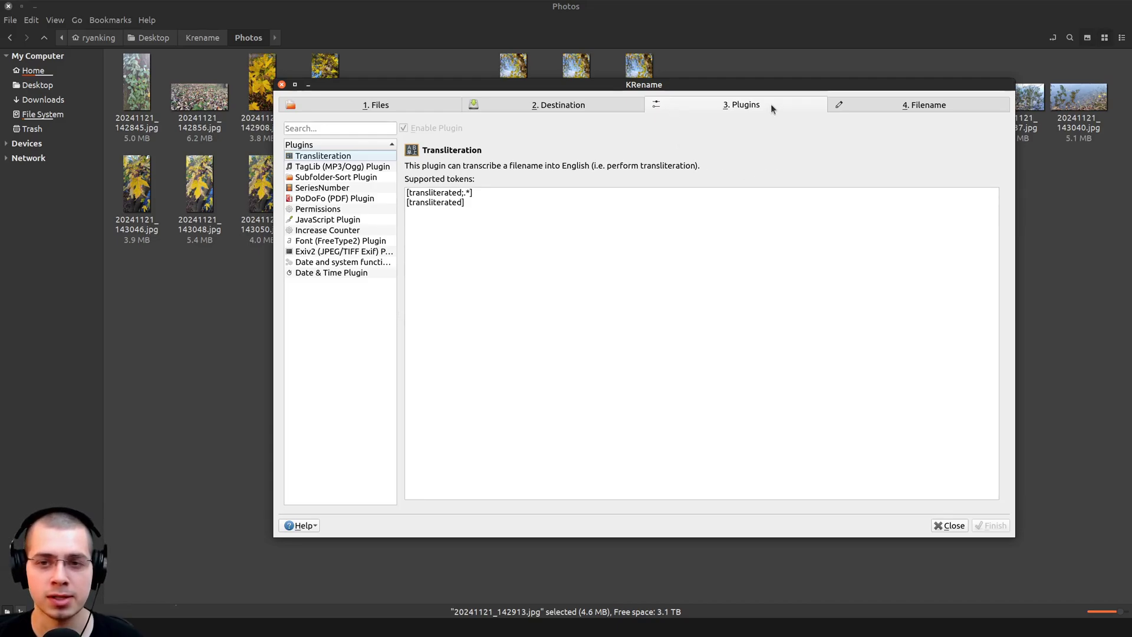
{"action": "left_click", "coordinate": [916, 109]}
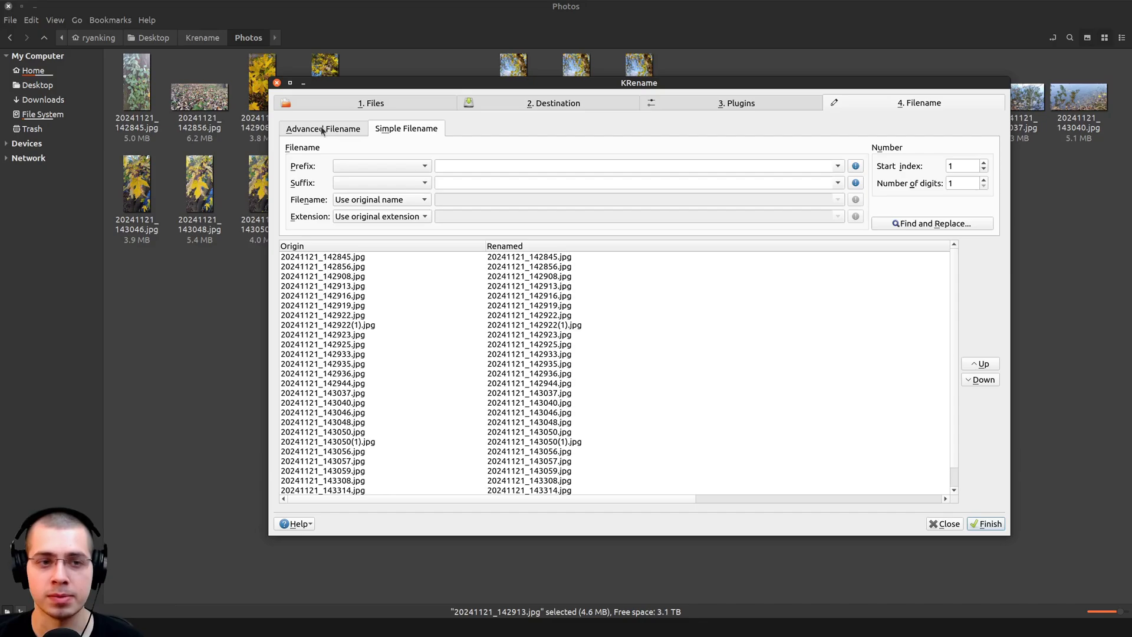
{"action": "left_click", "coordinate": [322, 129]}
{"action": "left_click", "coordinate": [405, 131]}
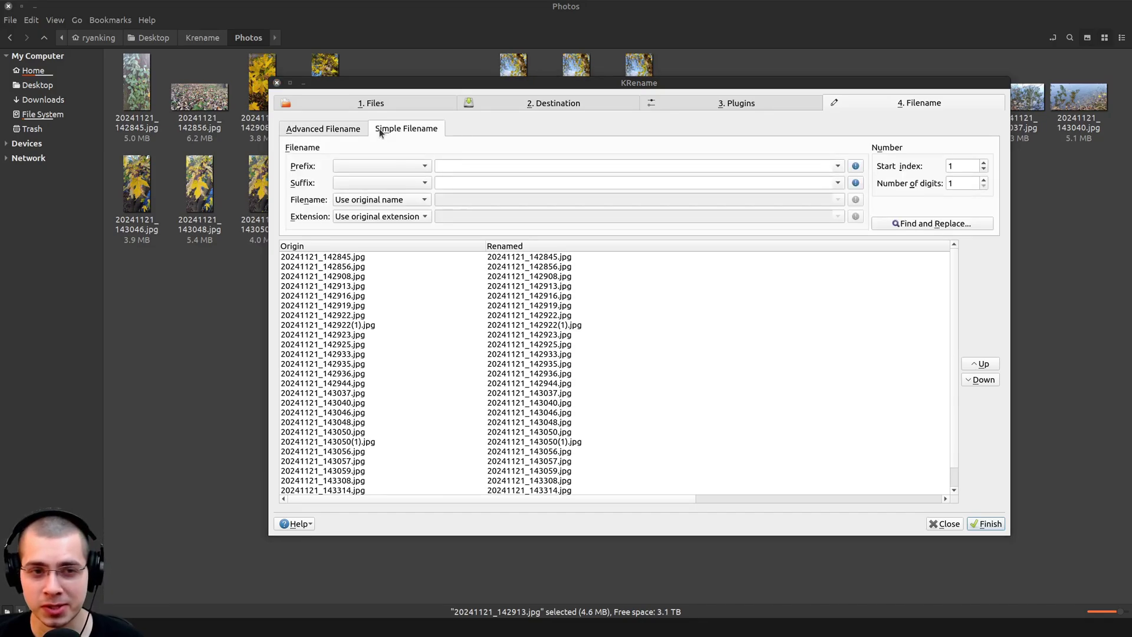
- Replace the advanced filename template with 'nature photos' and bring up the Functions list
{"action": "left_click", "coordinate": [328, 131]}
{"action": "key", "text": "BackSpace"}
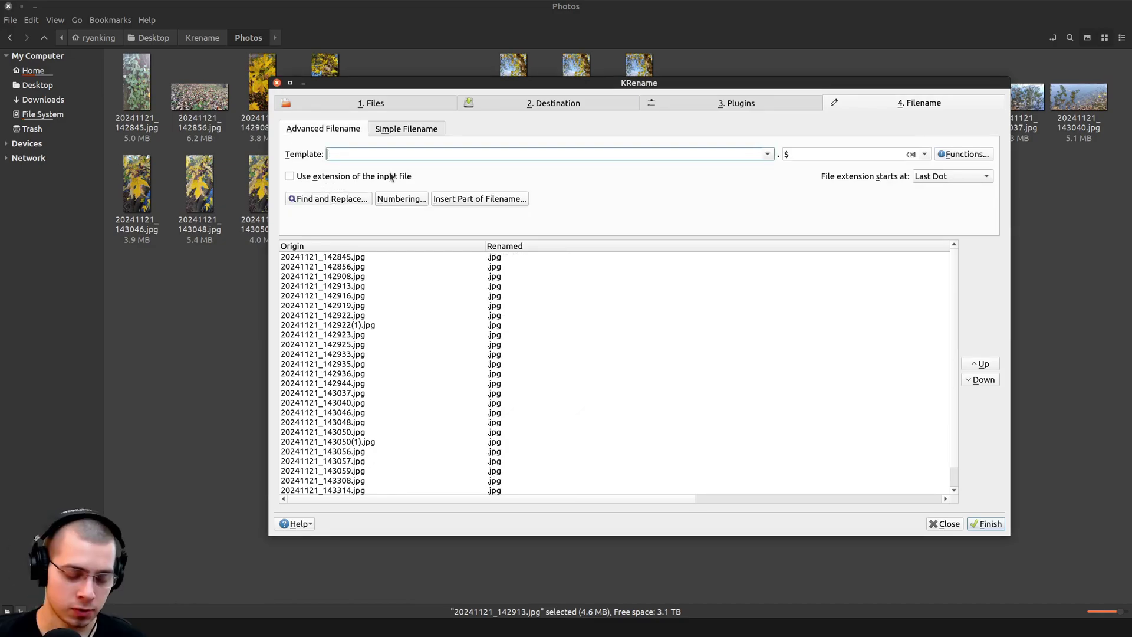
{"action": "type", "text": "nature"}
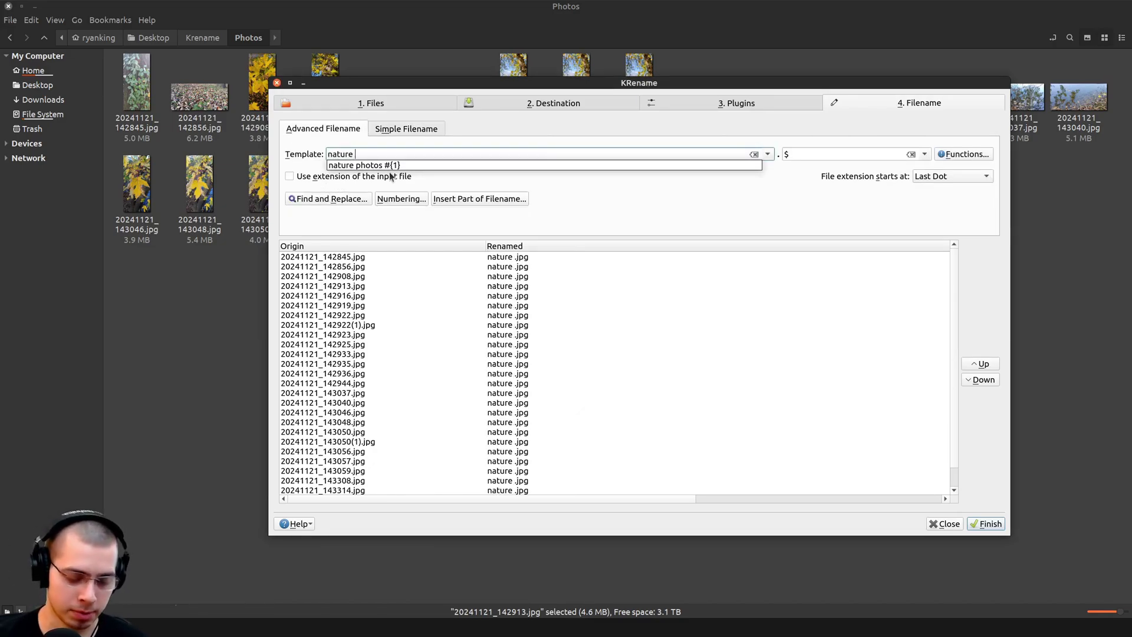
{"action": "type", "text": " photos"}
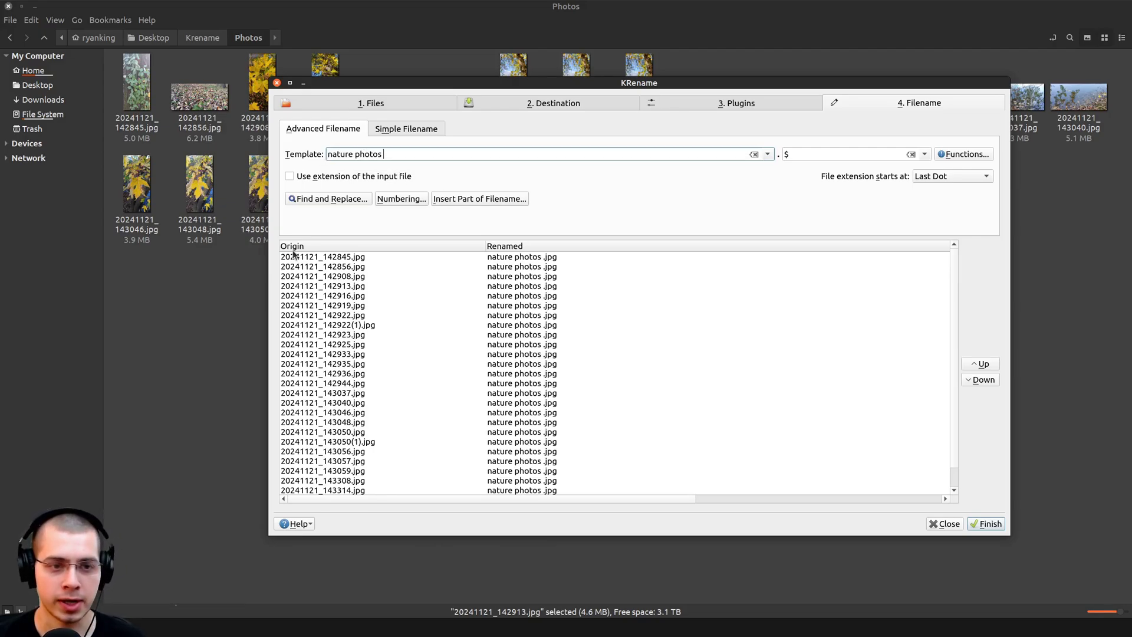
{"action": "left_click", "coordinate": [296, 260]}
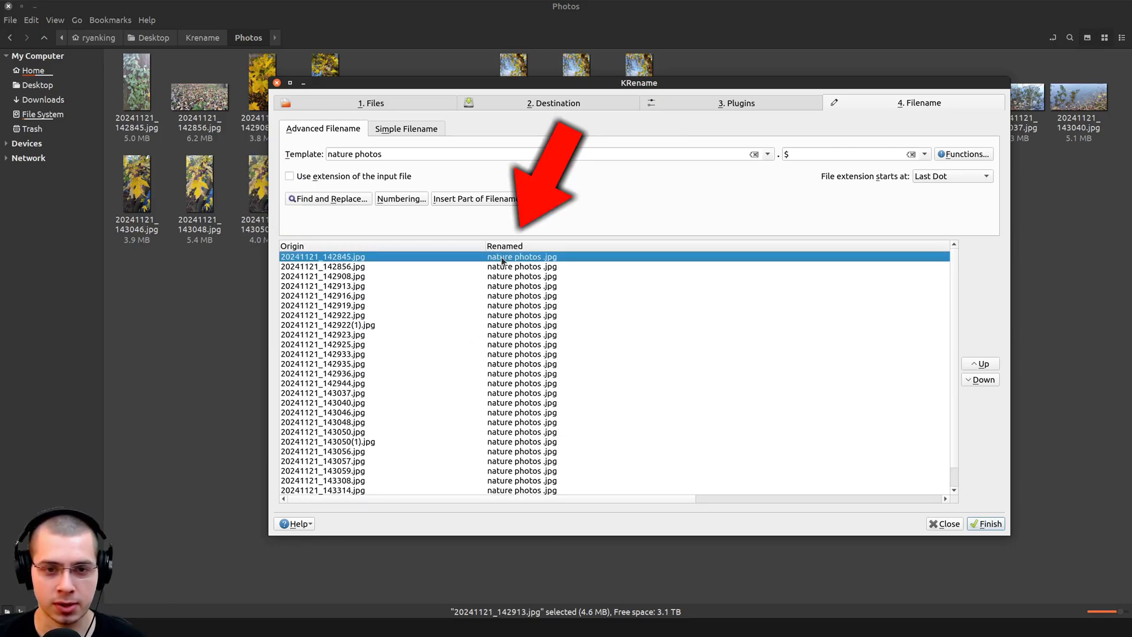
- Enlarge the token list and insert the old filename token $ into the template
{"action": "left_click", "coordinate": [956, 157]}
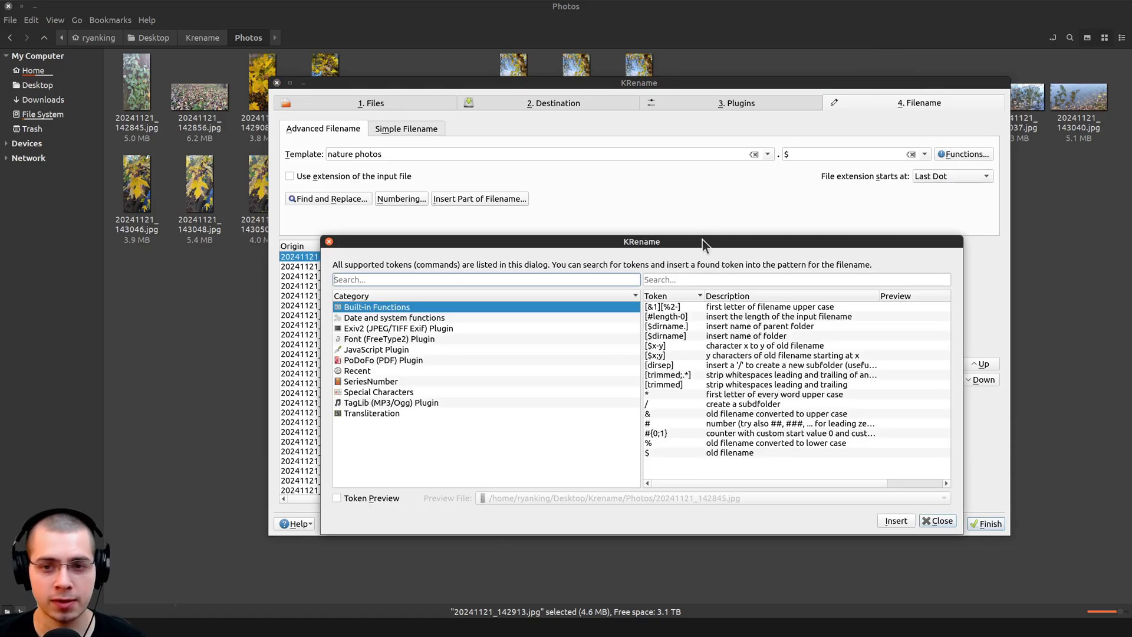
{"action": "left_click_drag", "start_coordinate": [811, 219], "coordinate": [819, 219]}
{"action": "left_click_drag", "start_coordinate": [887, 164], "coordinate": [1007, 93]}
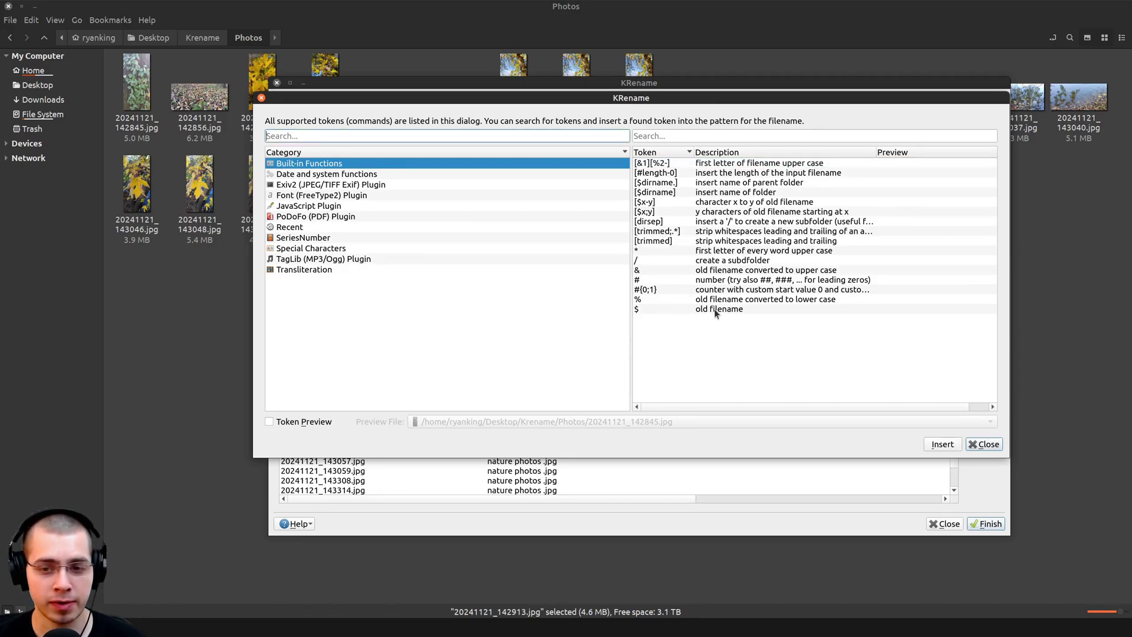
{"action": "double_click", "coordinate": [639, 309]}
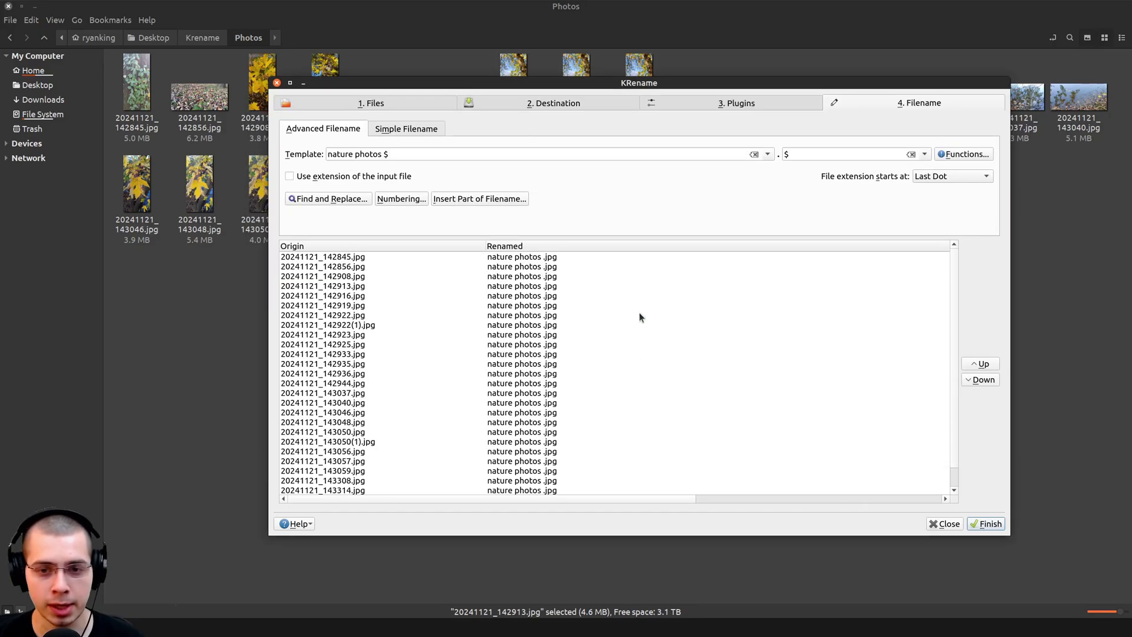
{"action": "left_click", "coordinate": [391, 154]}
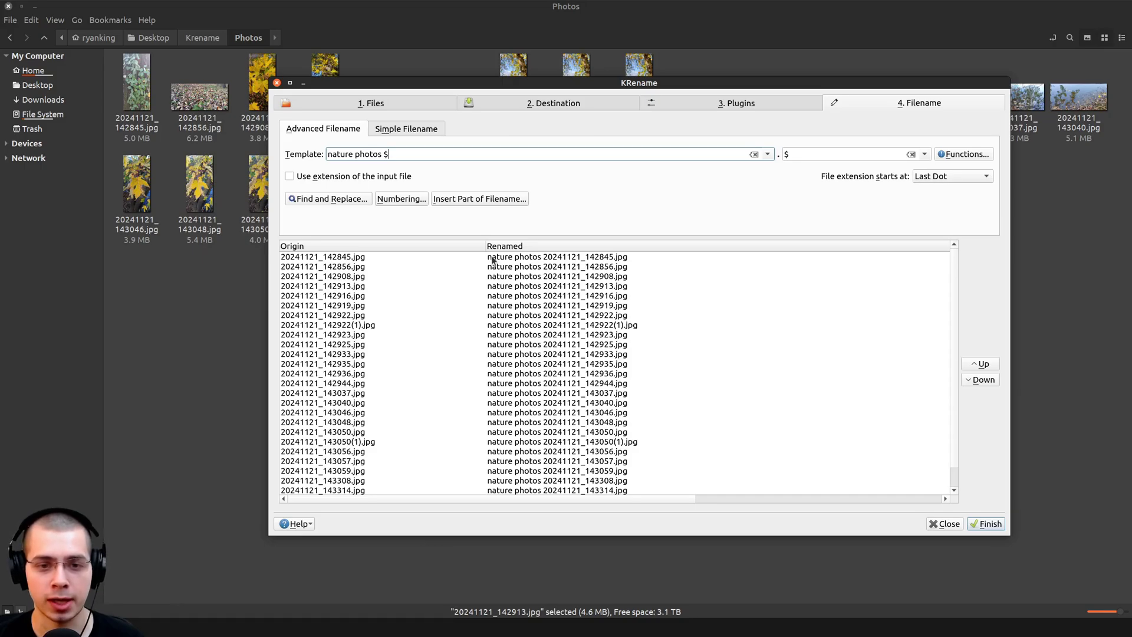
- Sort the token list by description, then clear the template text entirely
{"action": "key", "text": "alt+f"}
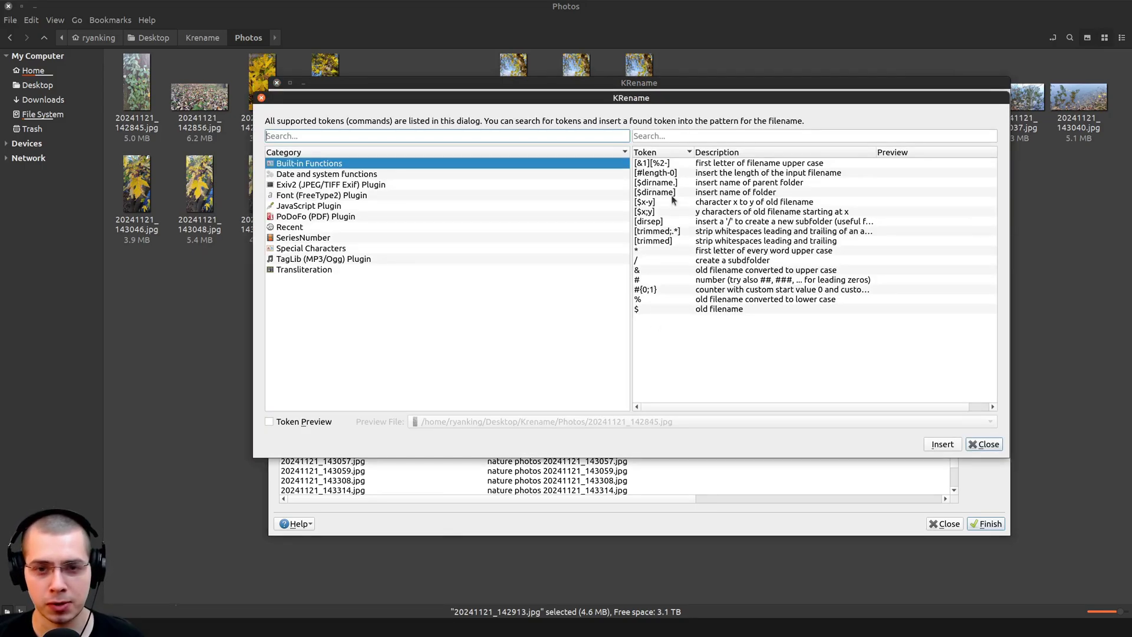
{"action": "left_click", "coordinate": [716, 153]}
{"action": "left_click", "coordinate": [712, 154]}
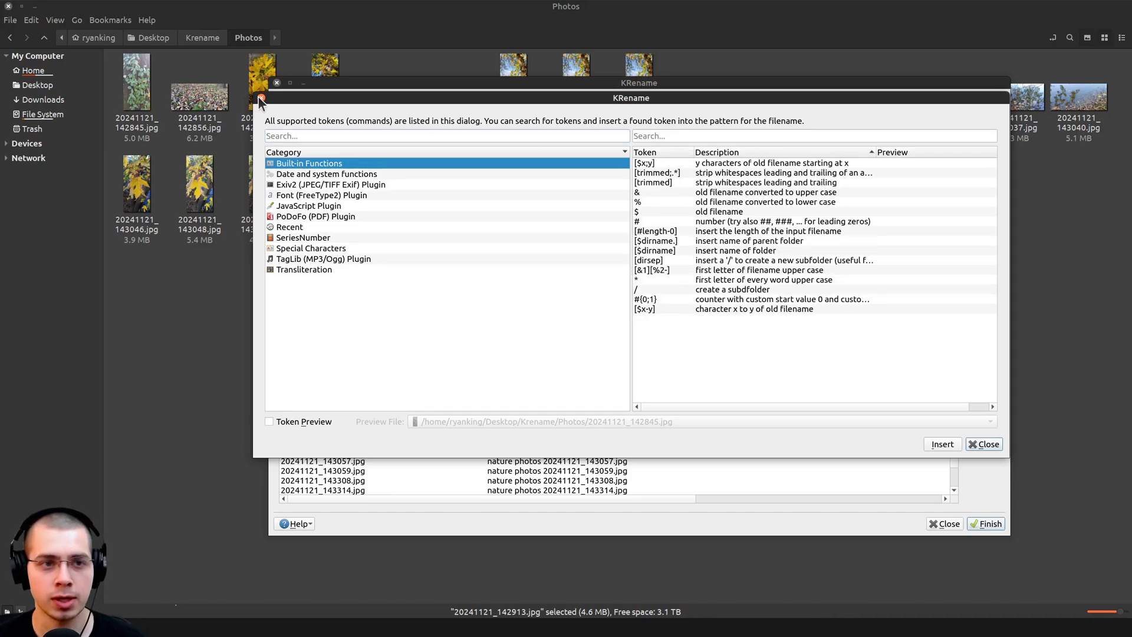
{"action": "left_click", "coordinate": [261, 99]}
{"action": "left_click_drag", "start_coordinate": [395, 156], "coordinate": [316, 158]}
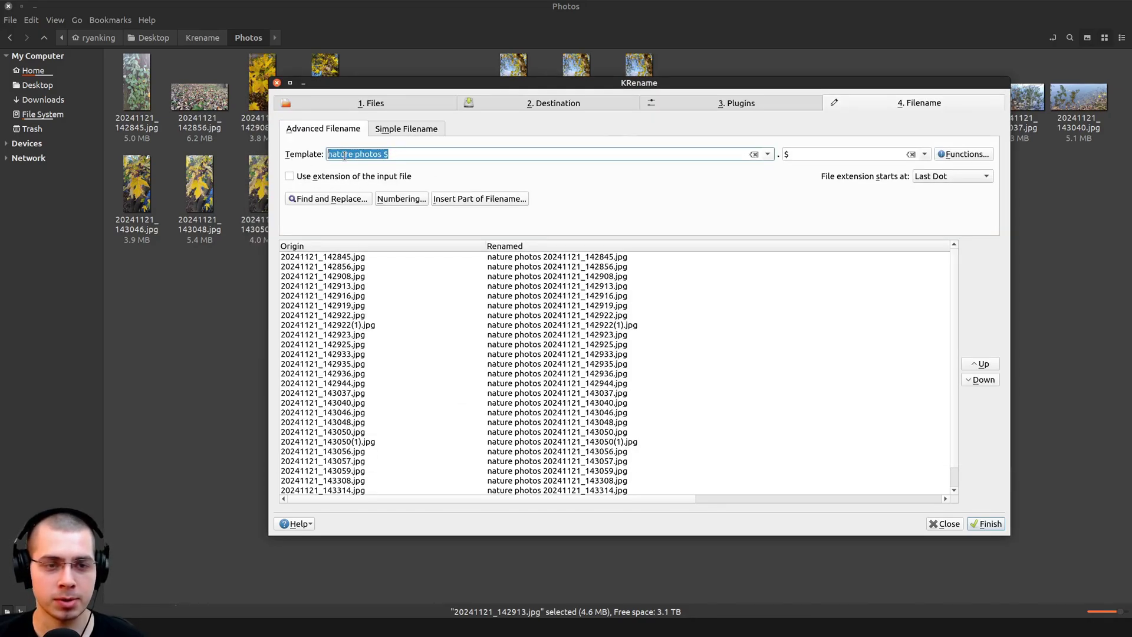
{"action": "key", "text": "BackSpace"}
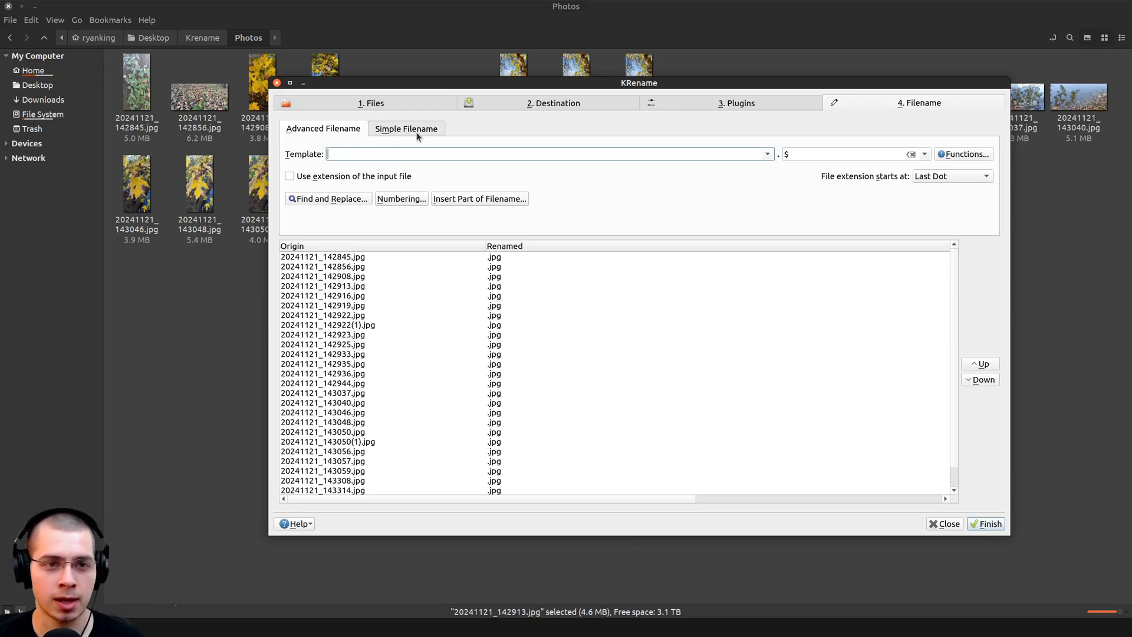
- Switch to Simple Filename with both prefix and suffix types left empty
{"action": "left_click", "coordinate": [417, 129]}
{"action": "left_click_drag", "start_coordinate": [527, 85], "coordinate": [531, 81]}
{"action": "left_click", "coordinate": [360, 163]}
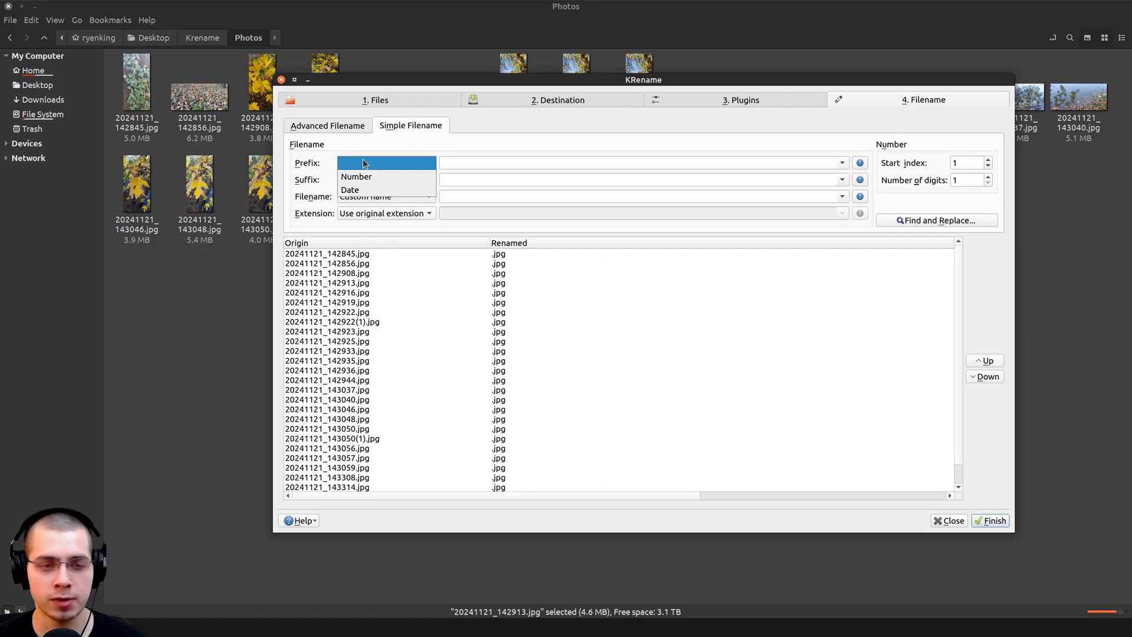
{"action": "left_click", "coordinate": [363, 159]}
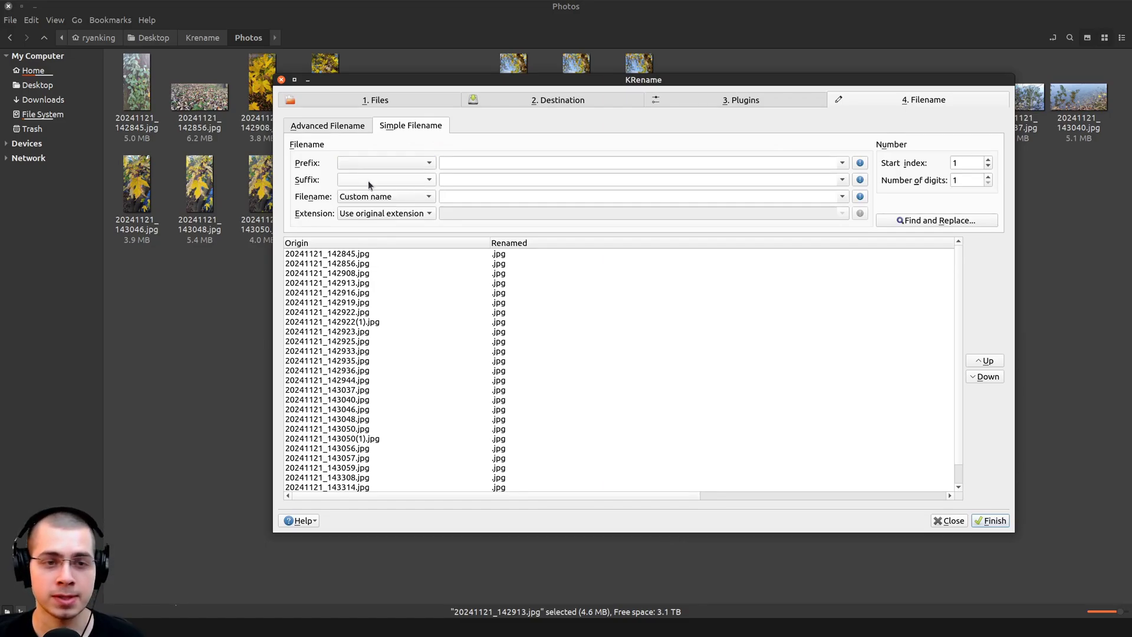
{"action": "left_click", "coordinate": [368, 179]}
{"action": "left_click", "coordinate": [368, 180]}
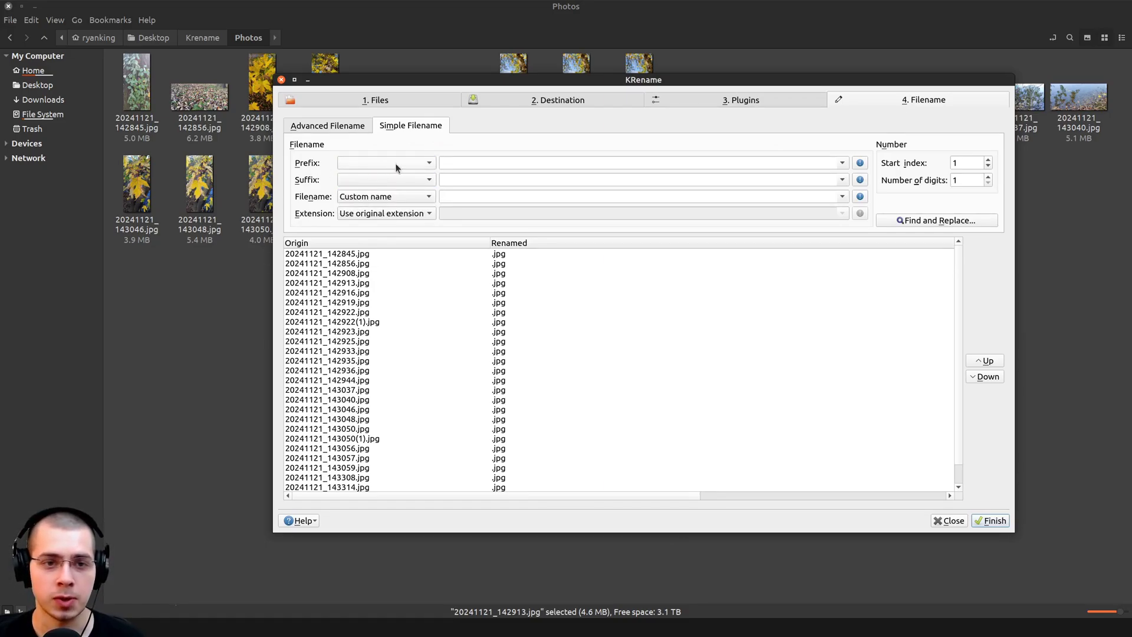
- Preview Number and Date as the prefix type, then remove the prefix type
{"action": "left_click", "coordinate": [396, 163]}
{"action": "left_click", "coordinate": [377, 177]}
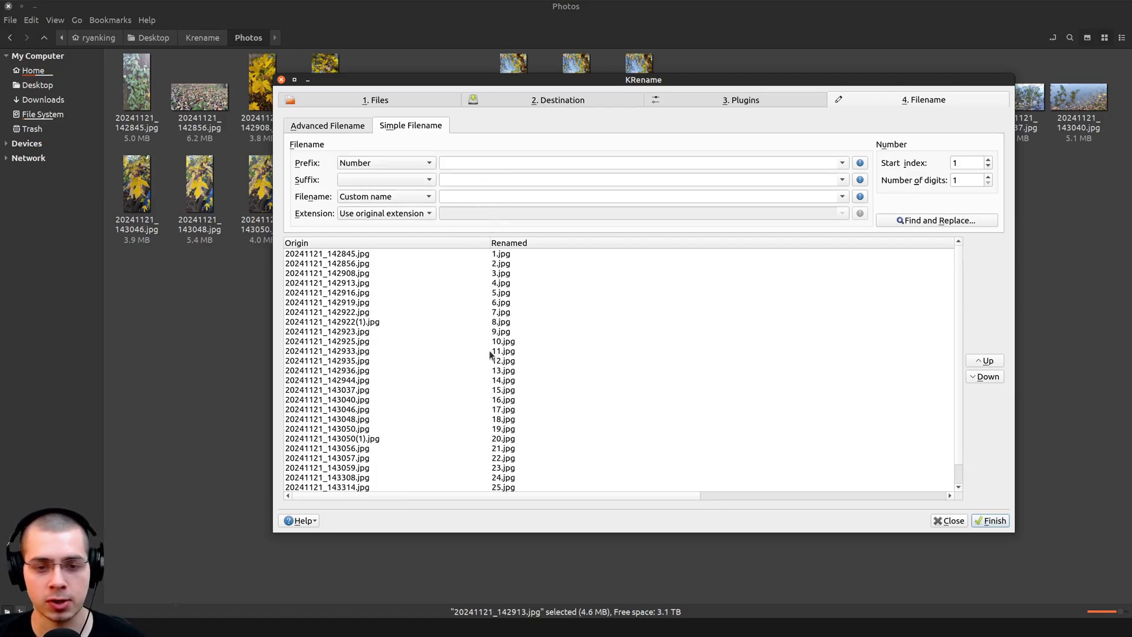
{"action": "left_click", "coordinate": [364, 164]}
{"action": "left_click", "coordinate": [366, 178]}
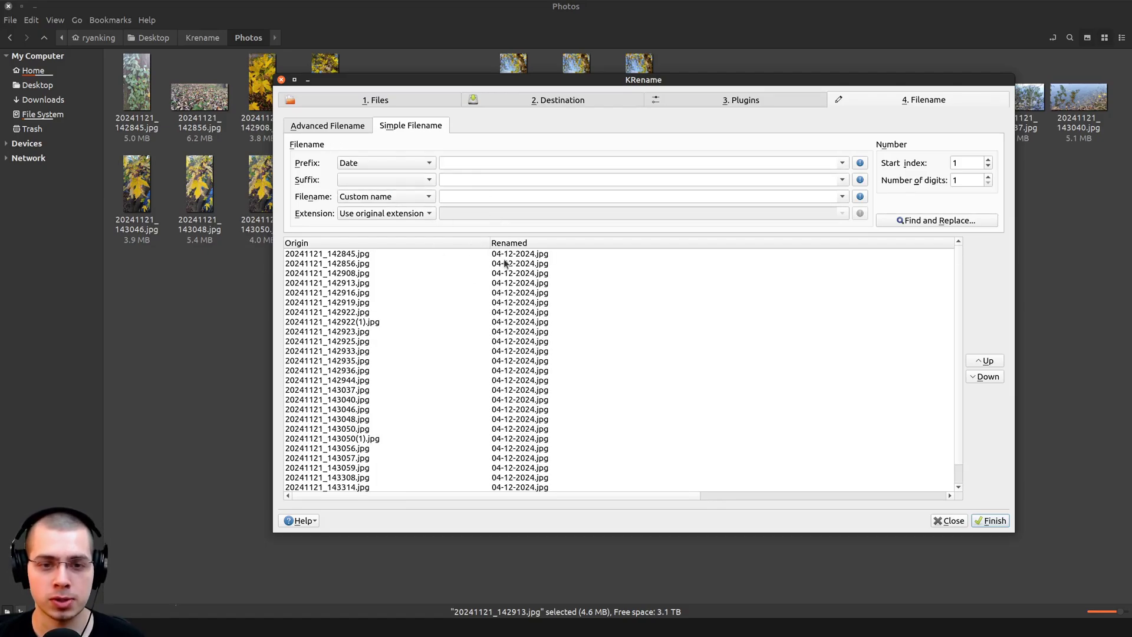
{"action": "left_click", "coordinate": [364, 167]}
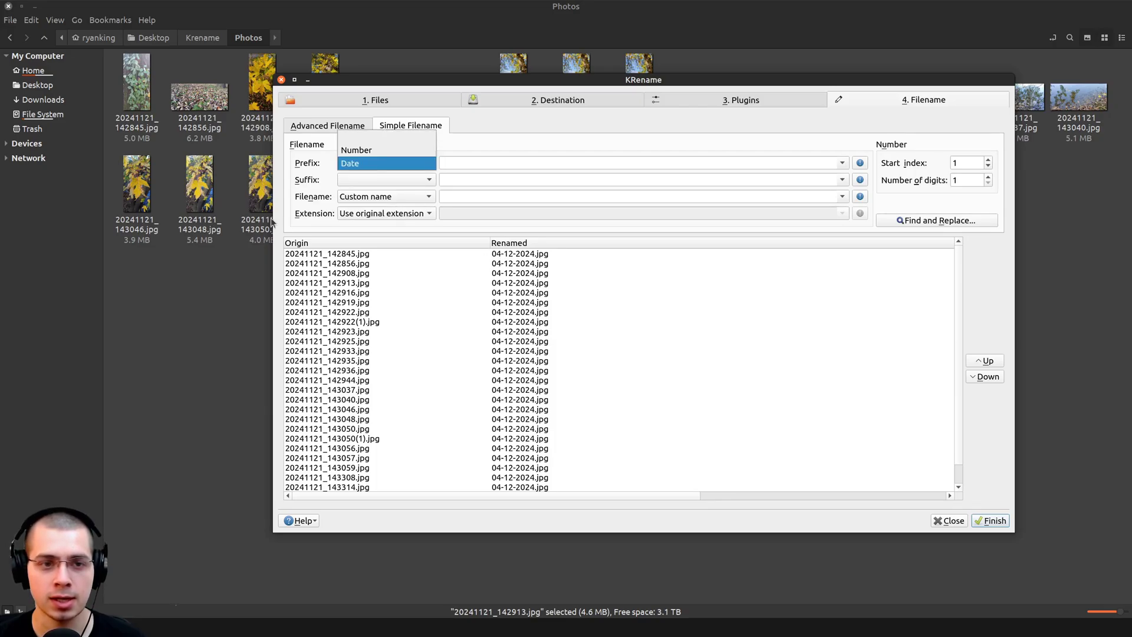
{"action": "left_click", "coordinate": [383, 136]}
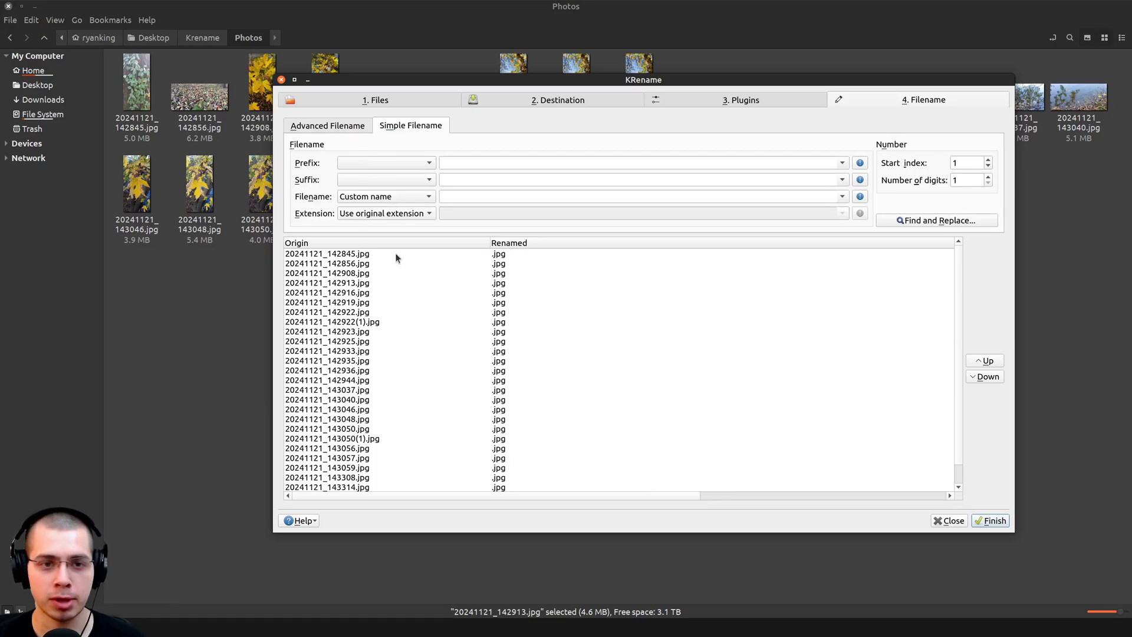
- Enter 'nature photos' as the custom prefix text
{"action": "left_click", "coordinate": [450, 160]}
{"action": "type", "text": "na"}
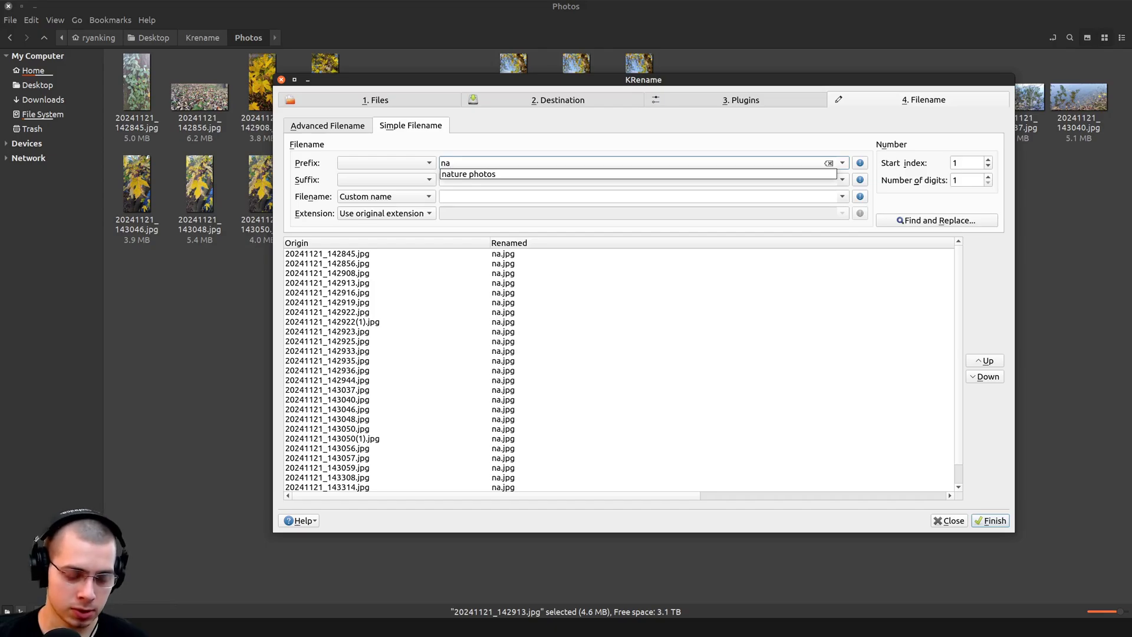
{"action": "left_click", "coordinate": [460, 174]}
{"action": "key", "text": "BackSpace"}
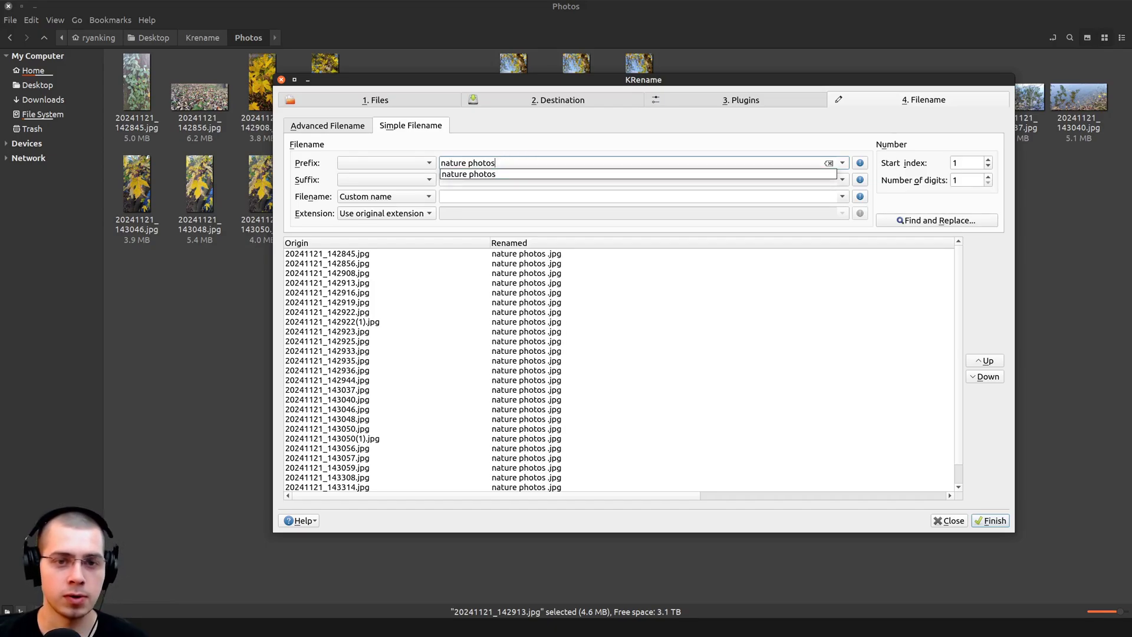
- Set the suffix to a running number after briefly trying Date
{"action": "left_click", "coordinate": [359, 179]}
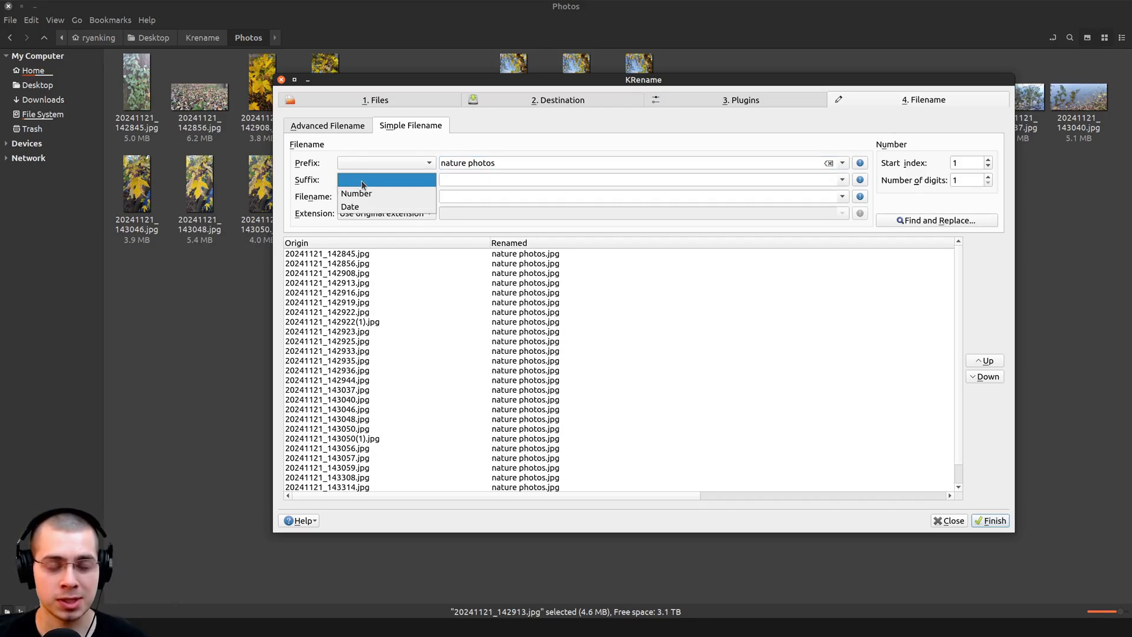
{"action": "left_click", "coordinate": [374, 194]}
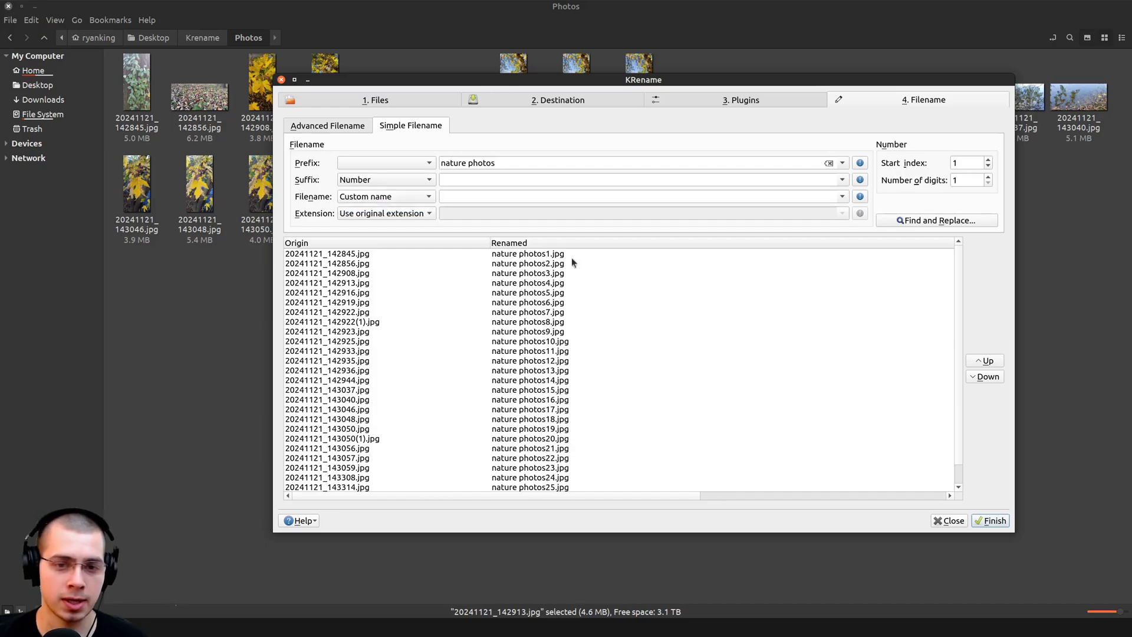
{"action": "left_click", "coordinate": [384, 182]}
{"action": "left_click", "coordinate": [387, 193]}
{"action": "left_click", "coordinate": [383, 180]}
{"action": "left_click", "coordinate": [371, 170]}
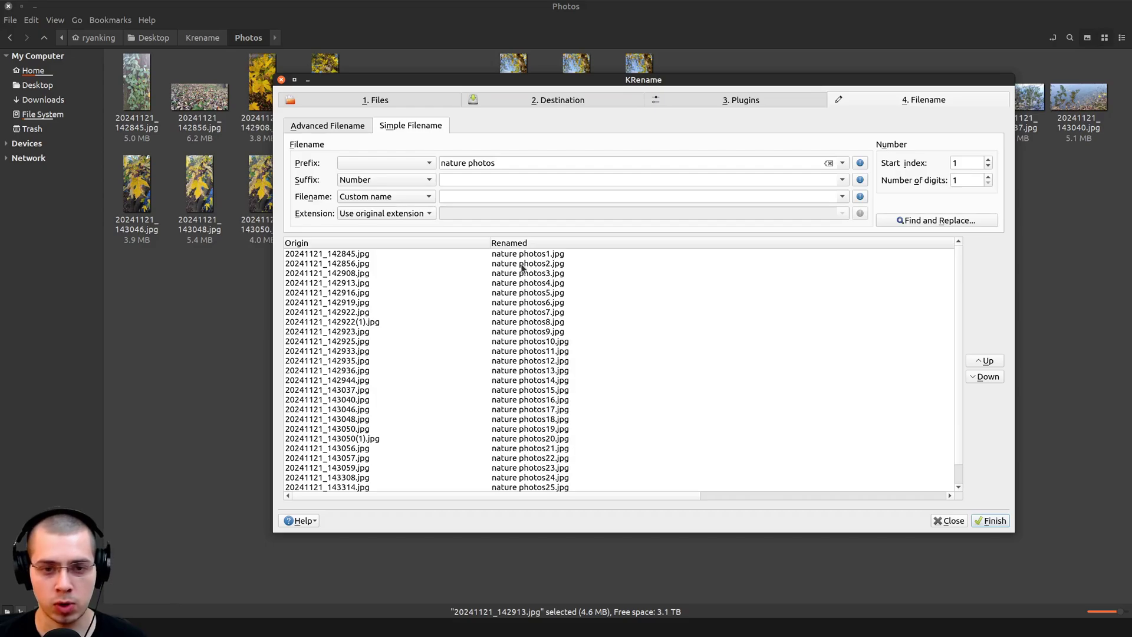
{"action": "left_click", "coordinate": [517, 165]}
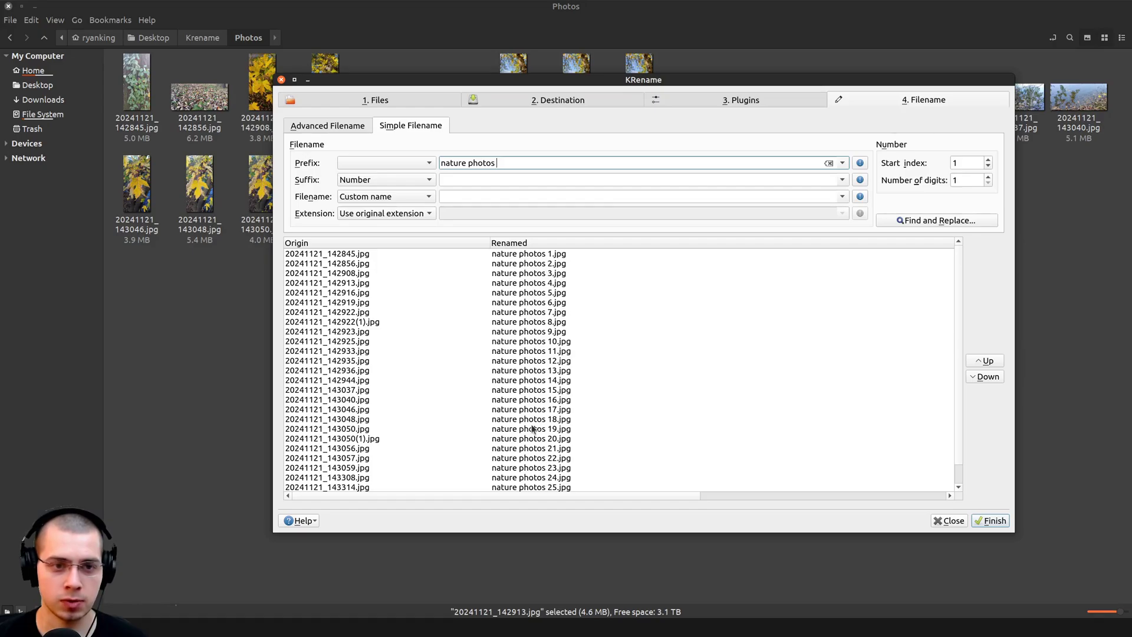
{"action": "left_click", "coordinate": [372, 198]}
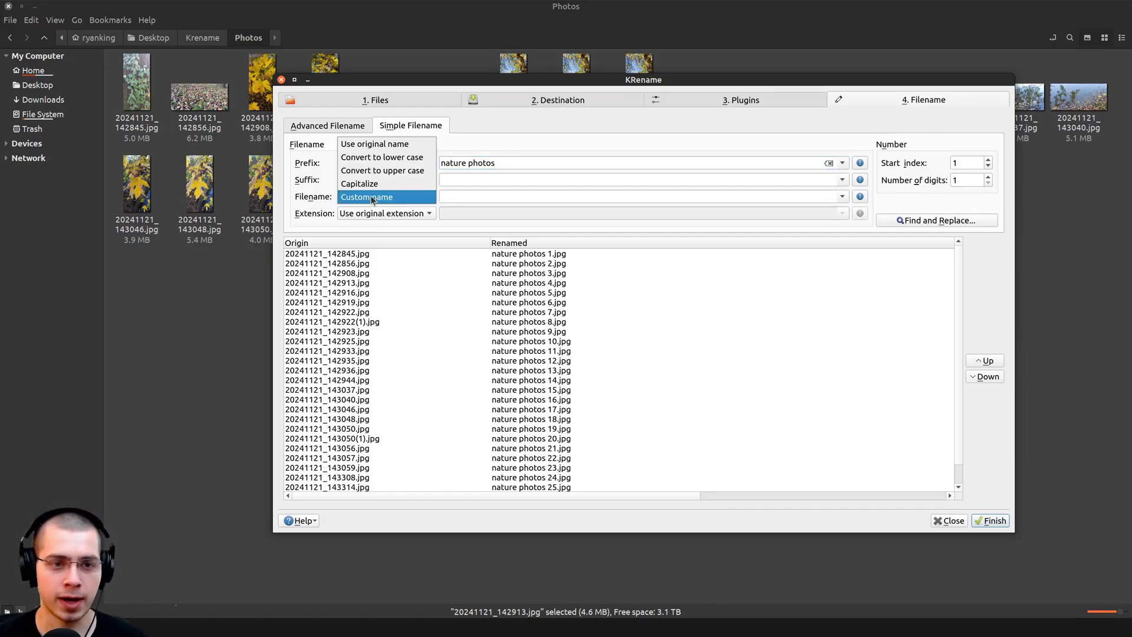
{"action": "left_click", "coordinate": [380, 149]}
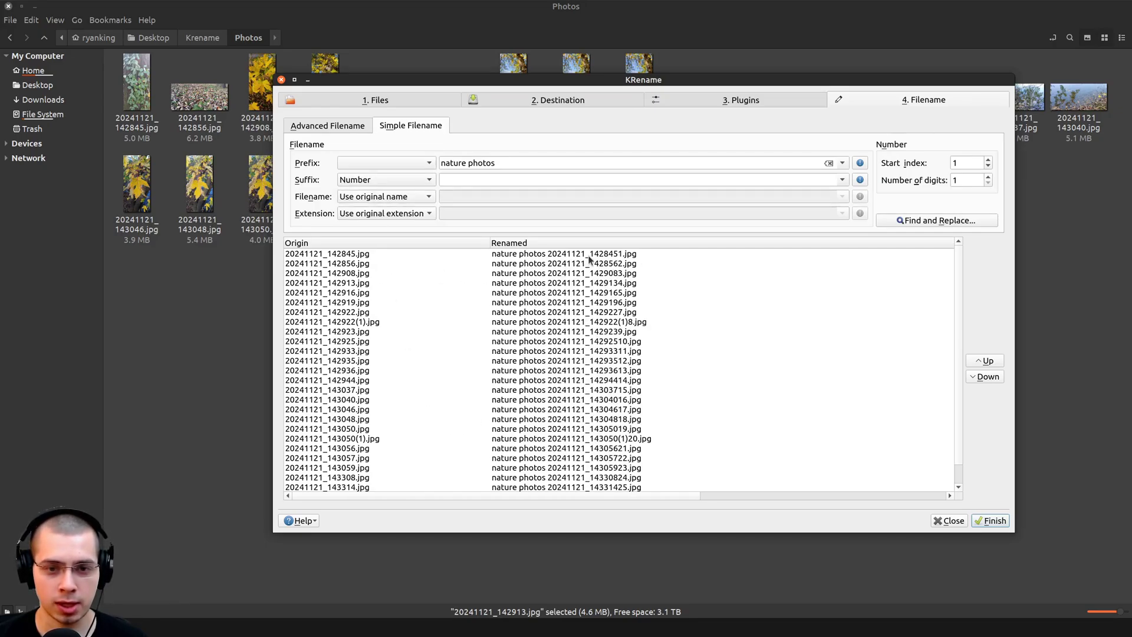
{"action": "left_click", "coordinate": [382, 201]}
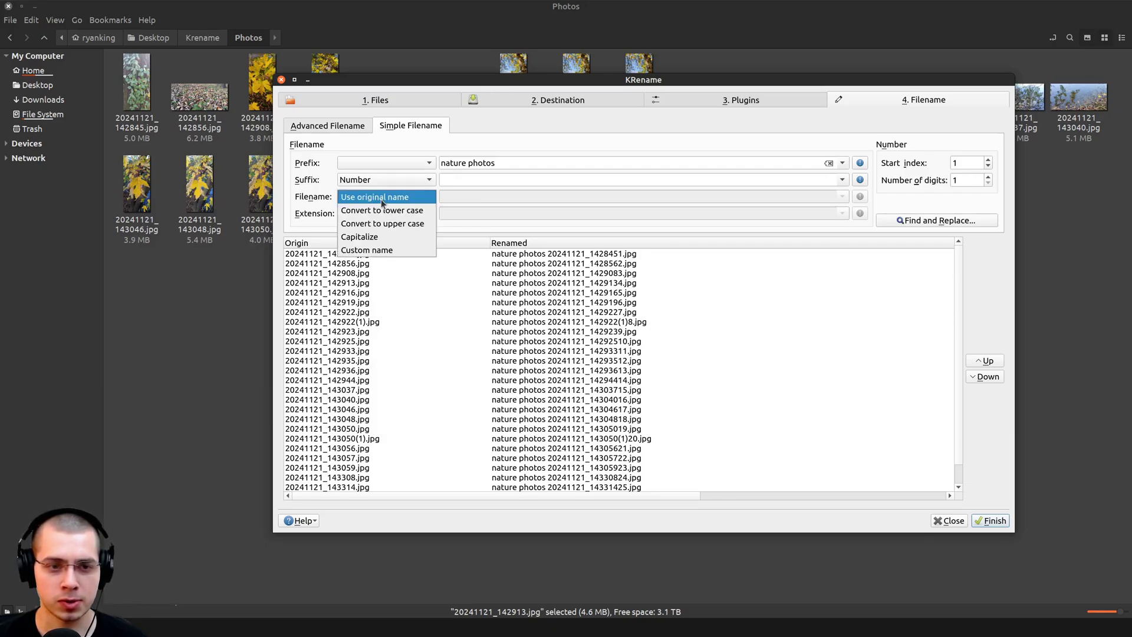
{"action": "left_click", "coordinate": [383, 250]}
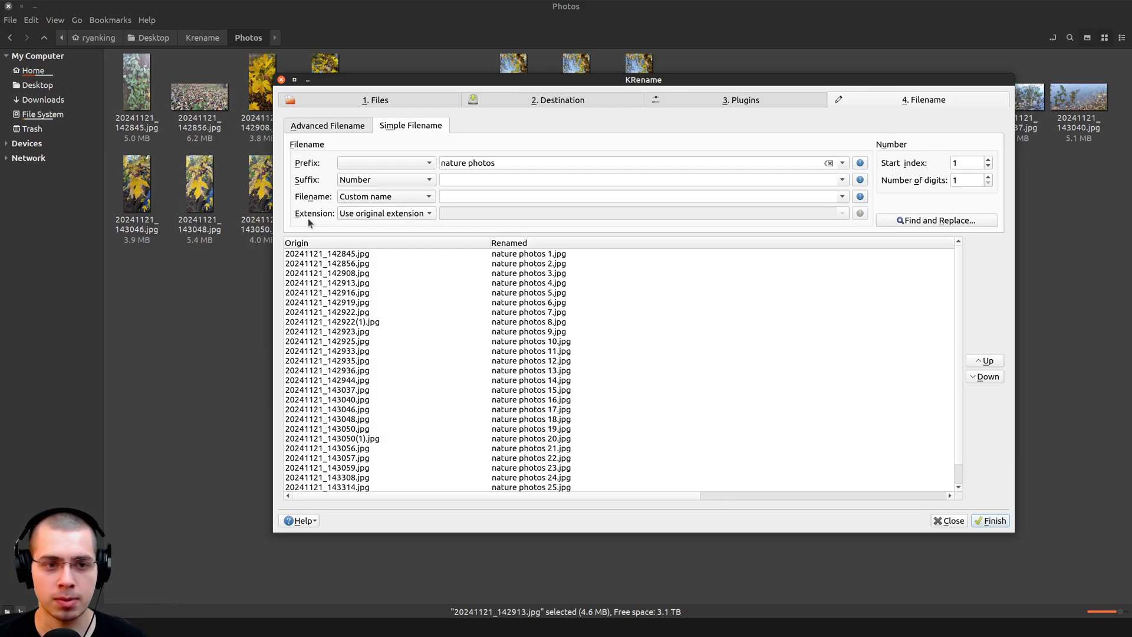
- Try Capitalize and upper-case extensions, then return to Use original extension
{"action": "left_click", "coordinate": [384, 214]}
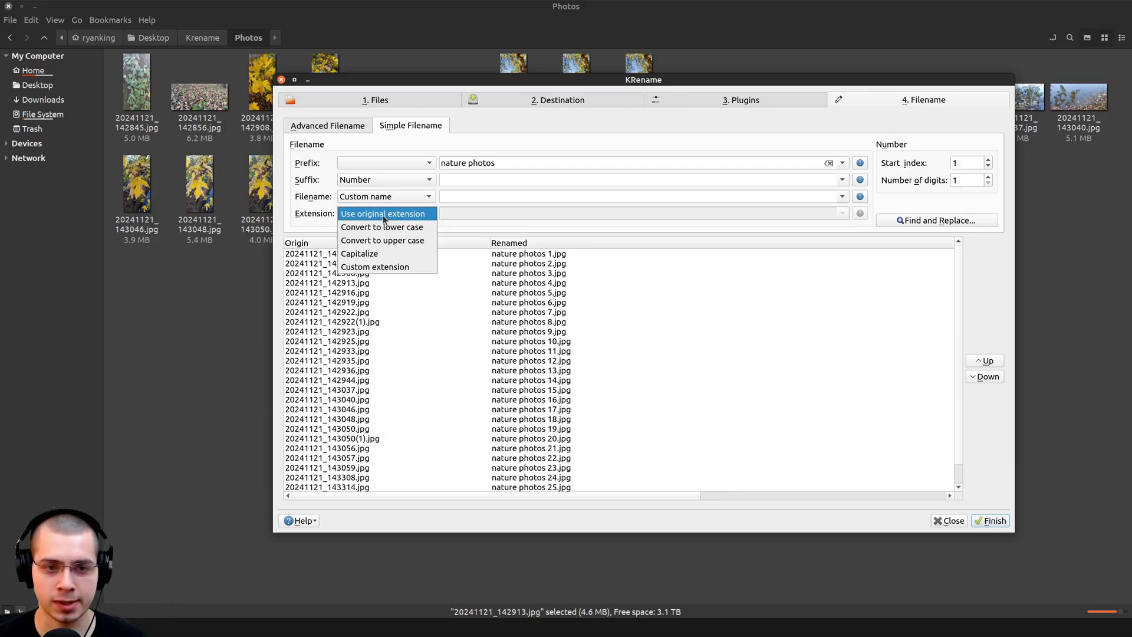
{"action": "left_click", "coordinate": [367, 255]}
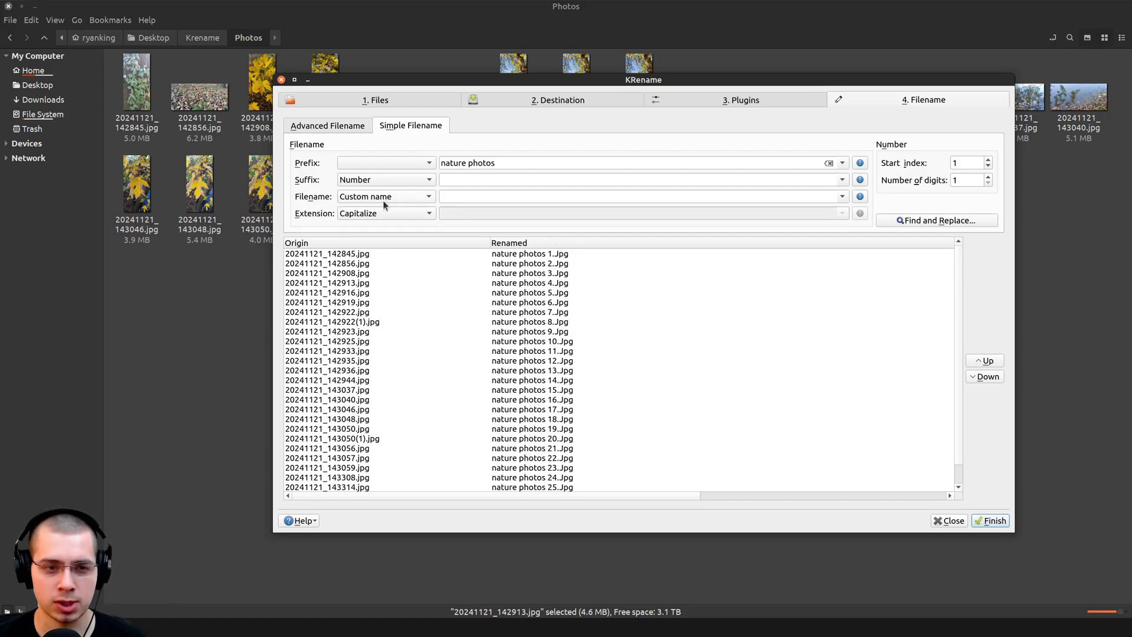
{"action": "left_click", "coordinate": [377, 214]}
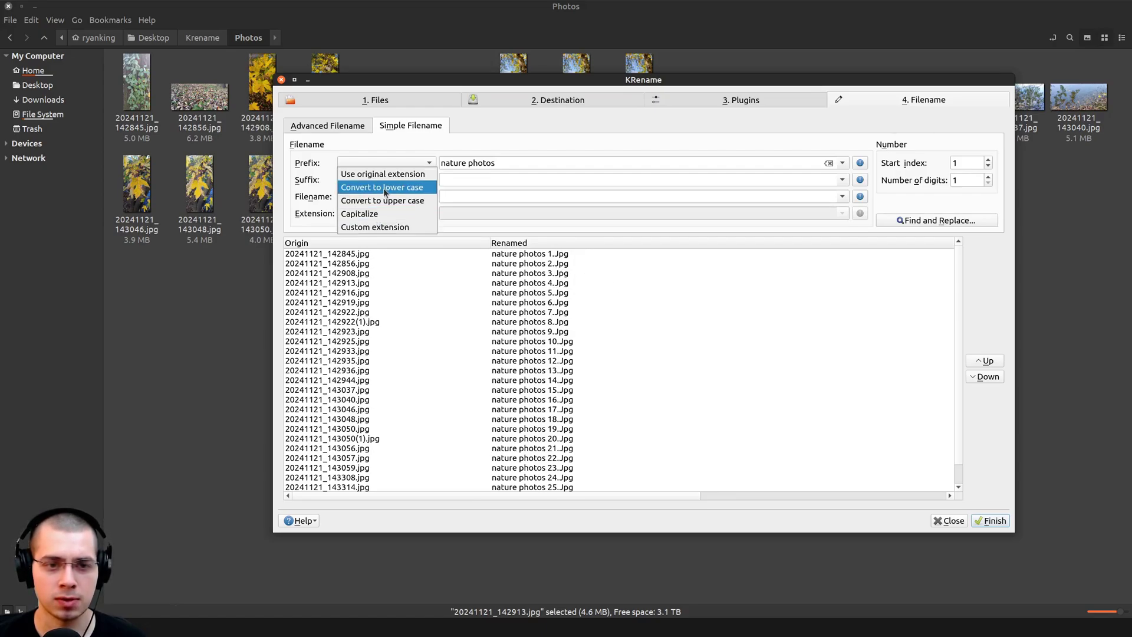
{"action": "left_click", "coordinate": [382, 201]}
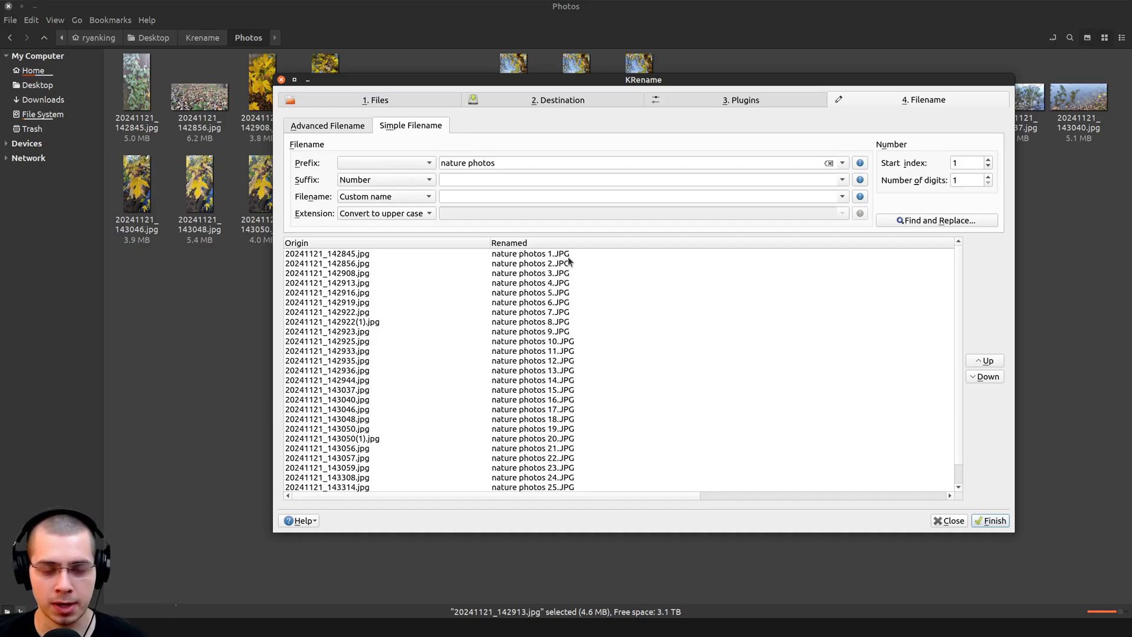
{"action": "left_click", "coordinate": [375, 216]}
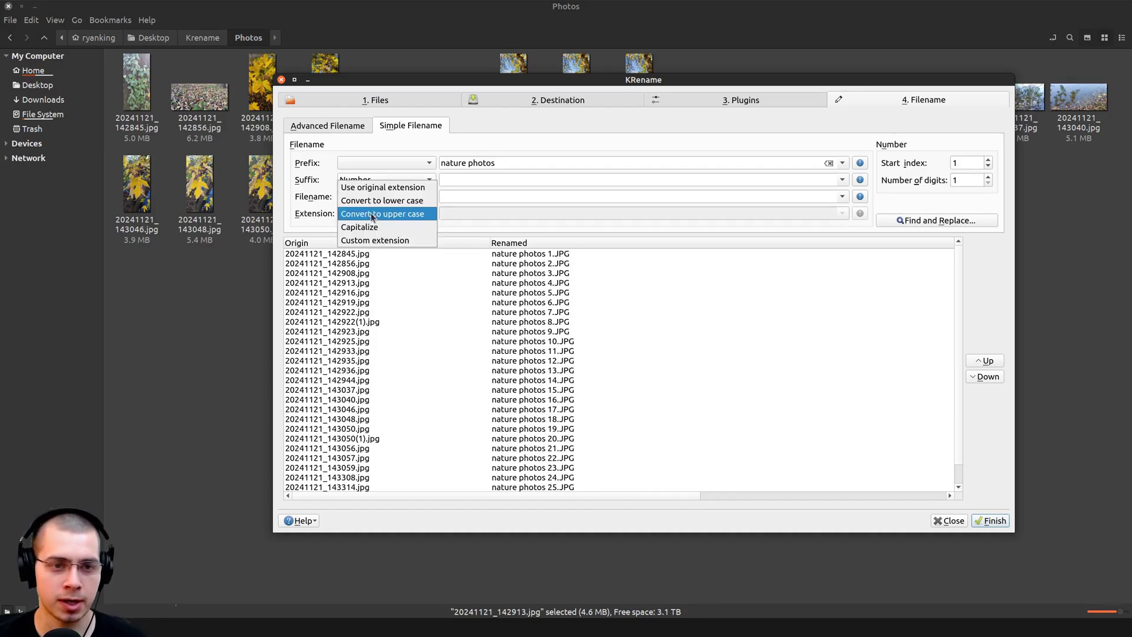
{"action": "left_click", "coordinate": [377, 187]}
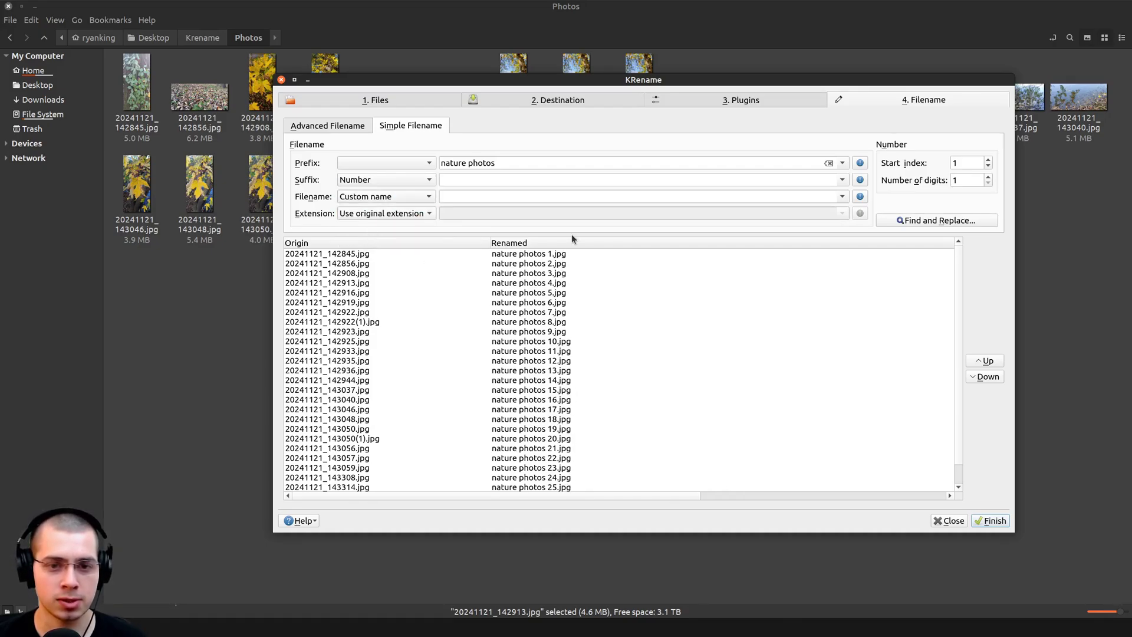
- Glance at the prefix functions list, close it, and finish renaming all 26 photos
{"action": "left_click", "coordinate": [862, 164]}
{"action": "left_click", "coordinate": [261, 97]}
{"action": "left_click", "coordinate": [859, 180]}
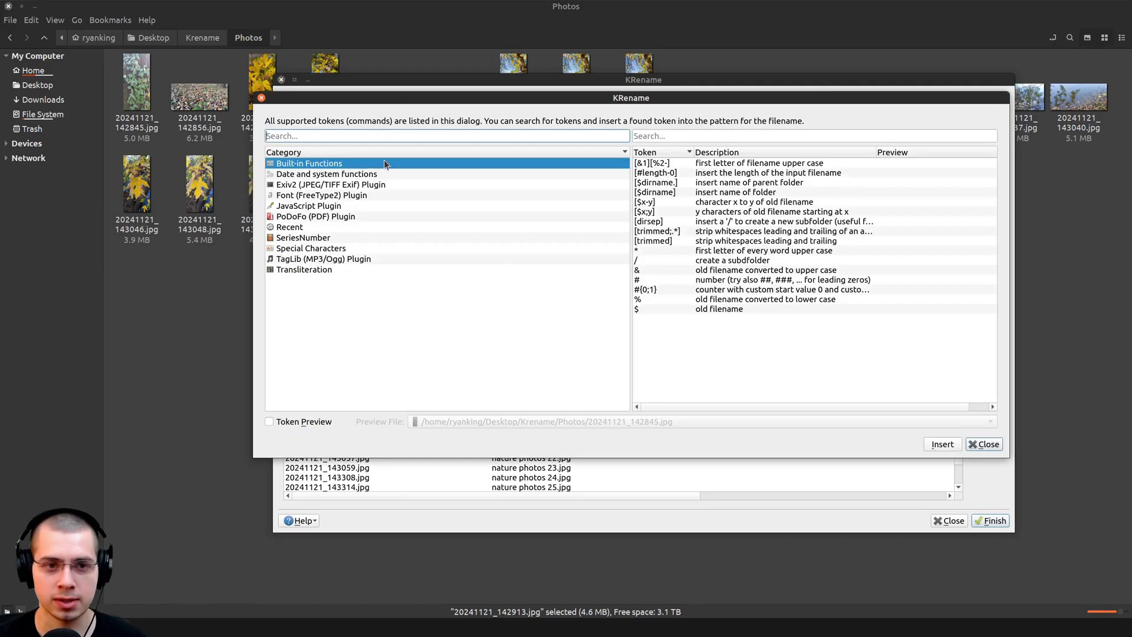
{"action": "left_click", "coordinate": [260, 98]}
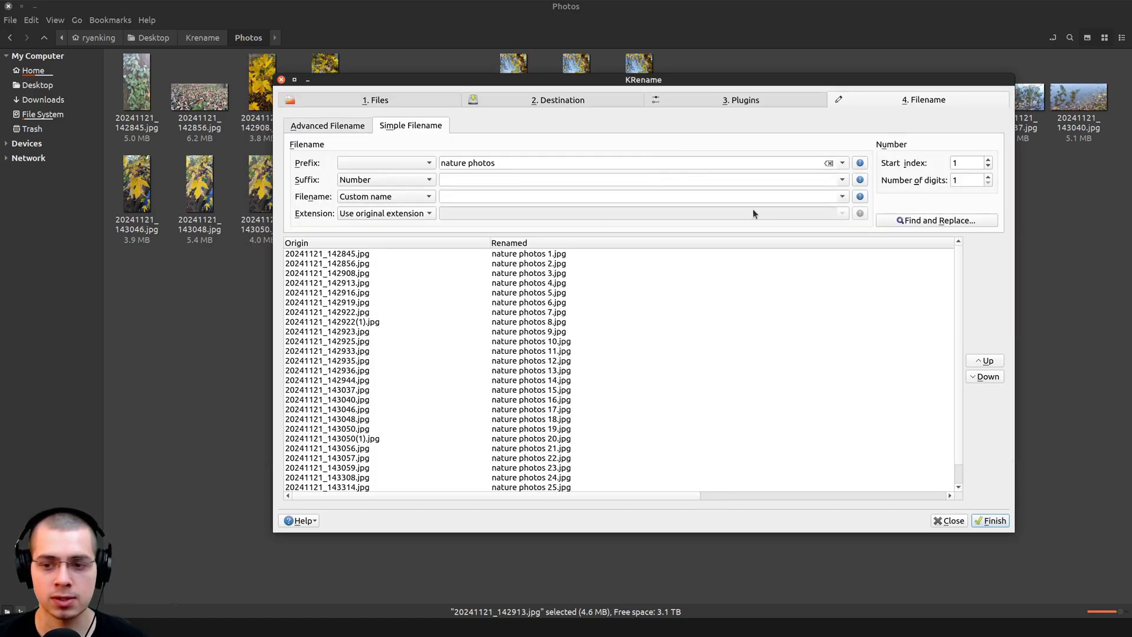
{"action": "left_click", "coordinate": [993, 524]}
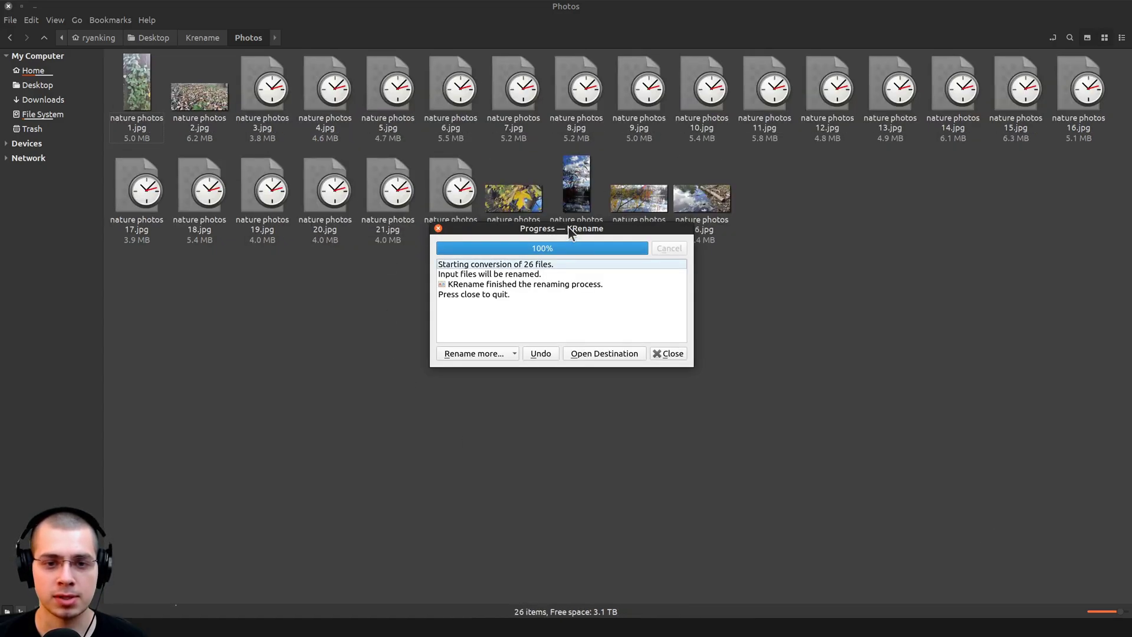
{"action": "left_click_drag", "start_coordinate": [568, 225], "coordinate": [560, 365]}
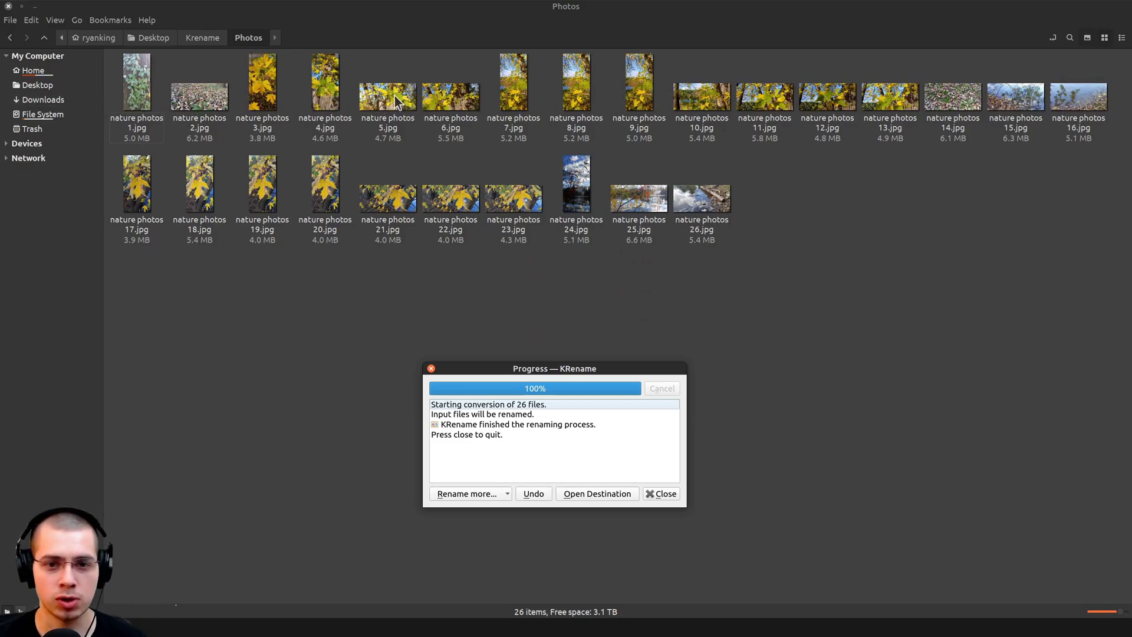
{"action": "left_click_drag", "start_coordinate": [620, 370], "coordinate": [675, 254]}
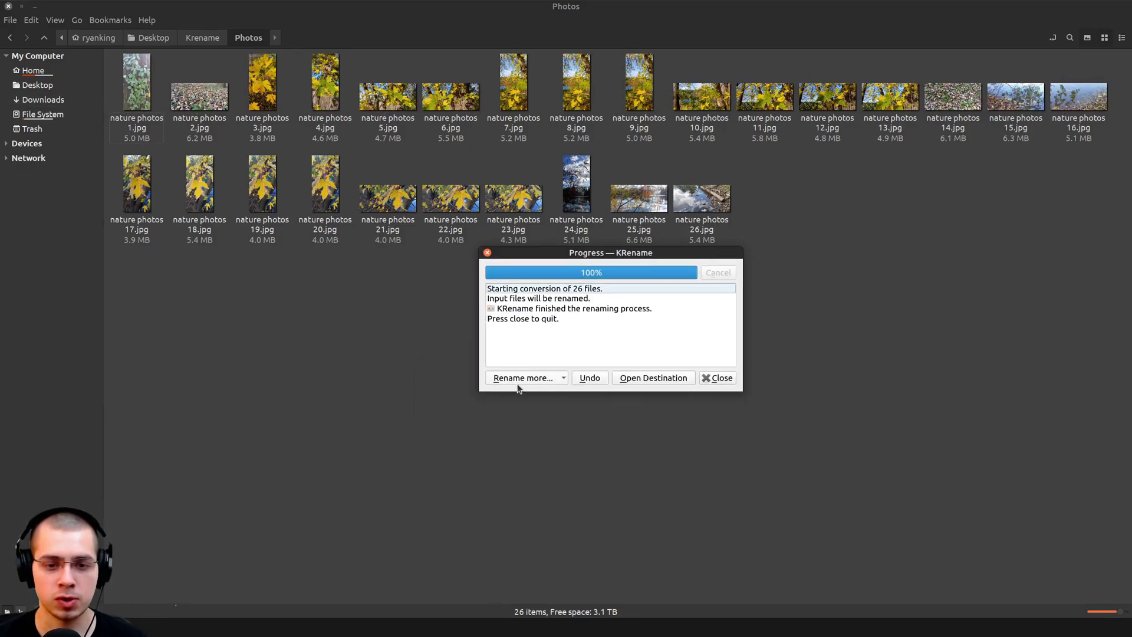
{"action": "left_click", "coordinate": [521, 380]}
{"action": "left_click", "coordinate": [545, 270]}
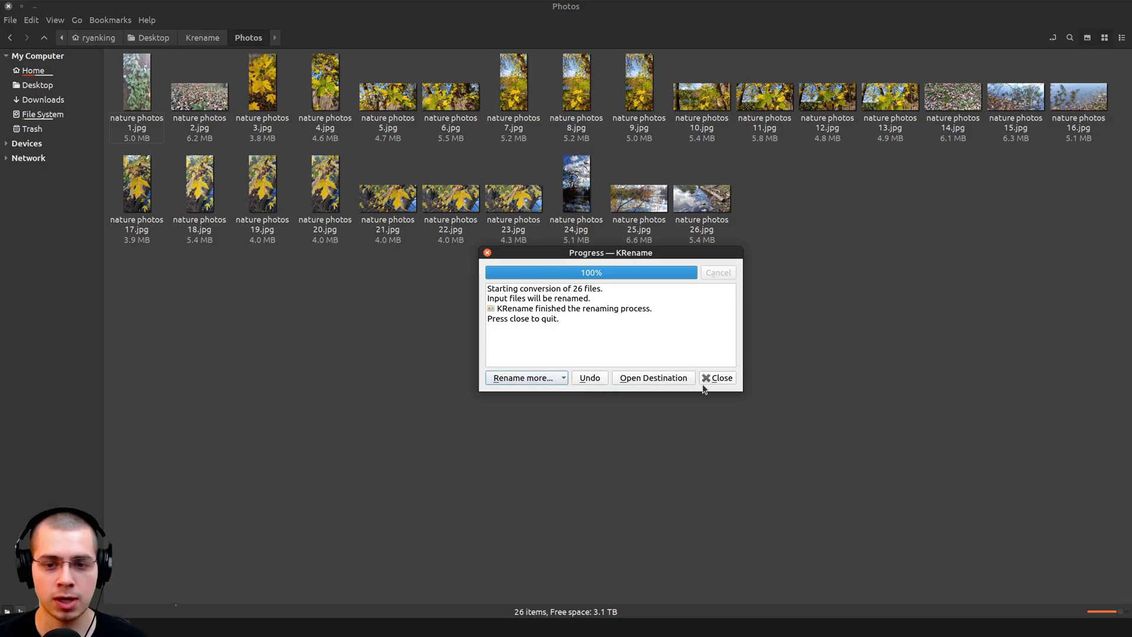
- Close the KRename Progress report, then select and deselect the 26 'nature photos' files in Nemo to review them
{"action": "left_click", "coordinate": [721, 378]}
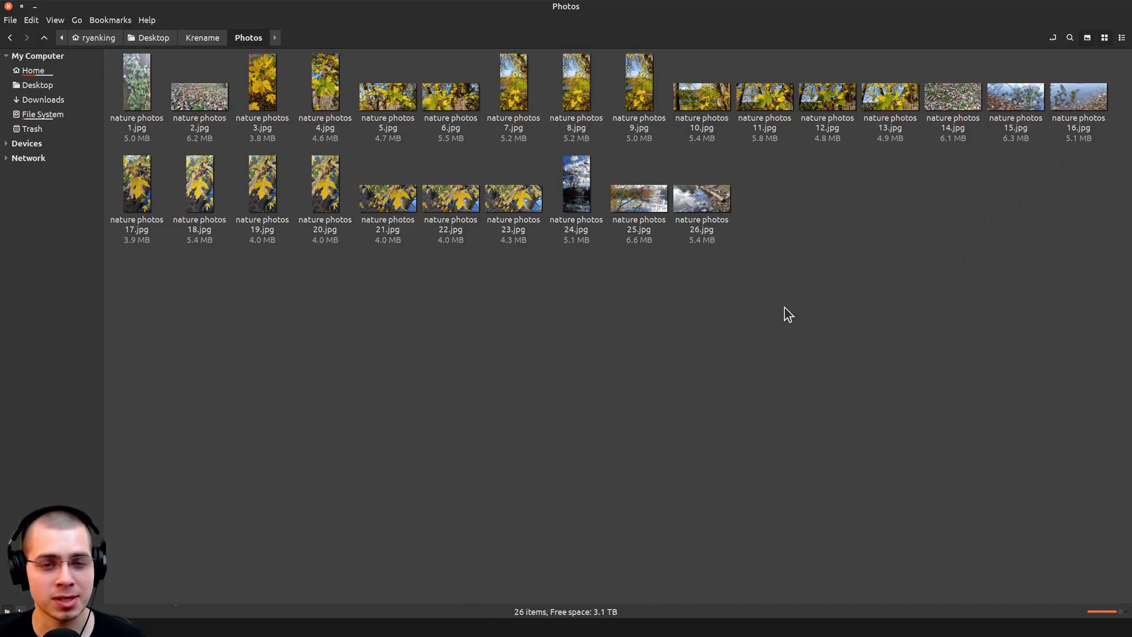
{"action": "left_click_drag", "start_coordinate": [1120, 345], "coordinate": [110, 81]}
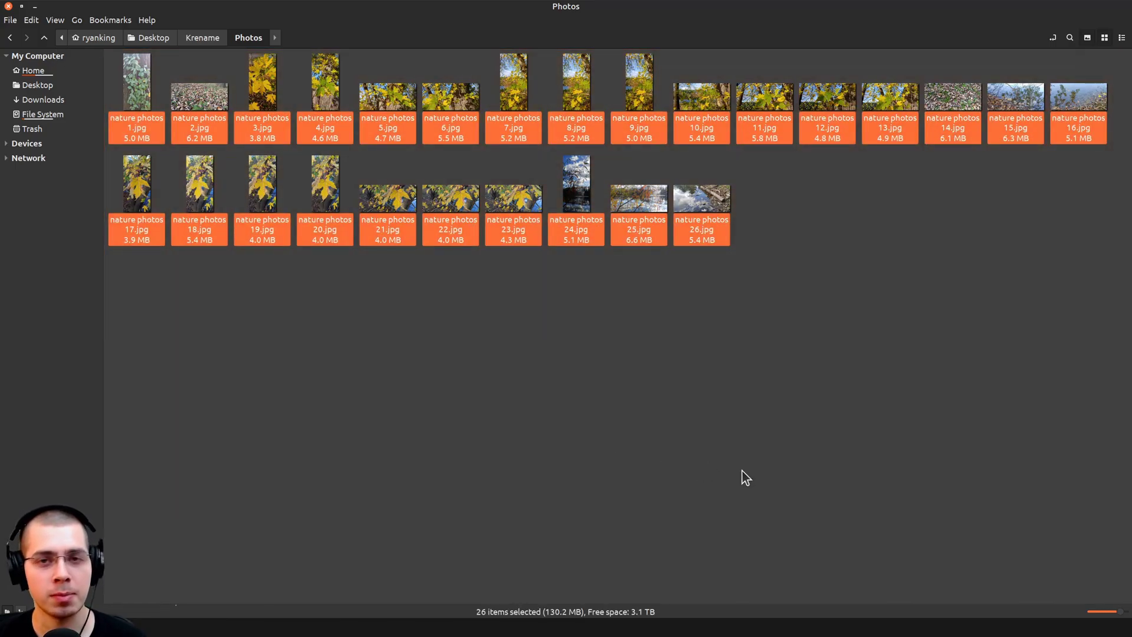
{"action": "left_click", "coordinate": [741, 470]}
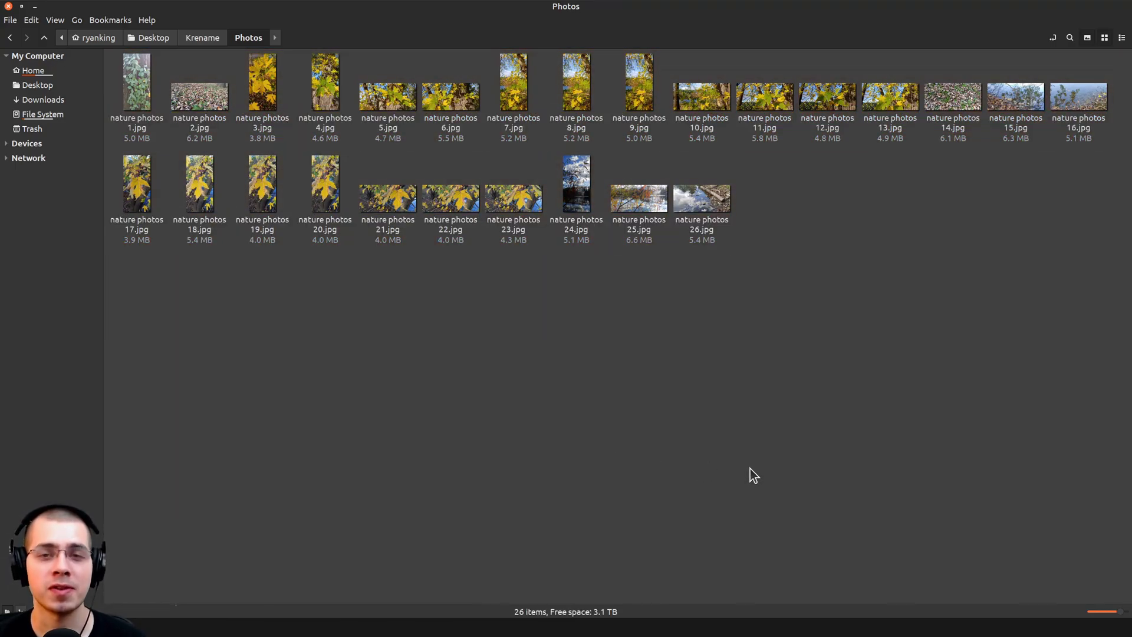